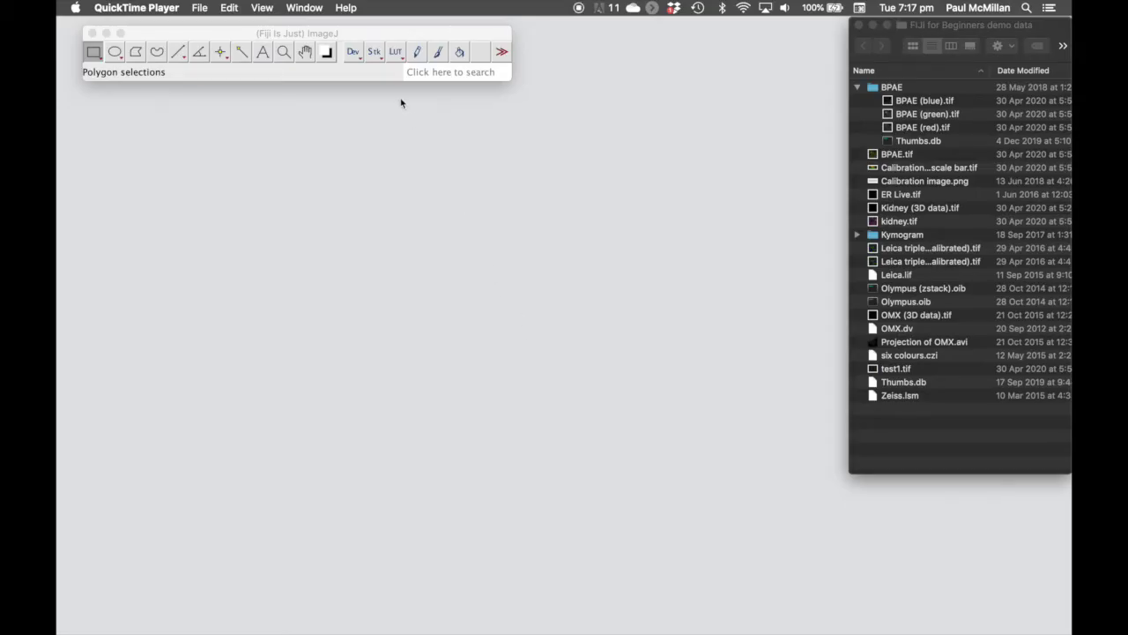
- Run Help > Update in Fiji and dismiss the locally modified files warning
{"action": "left_click", "coordinate": [371, 41]}
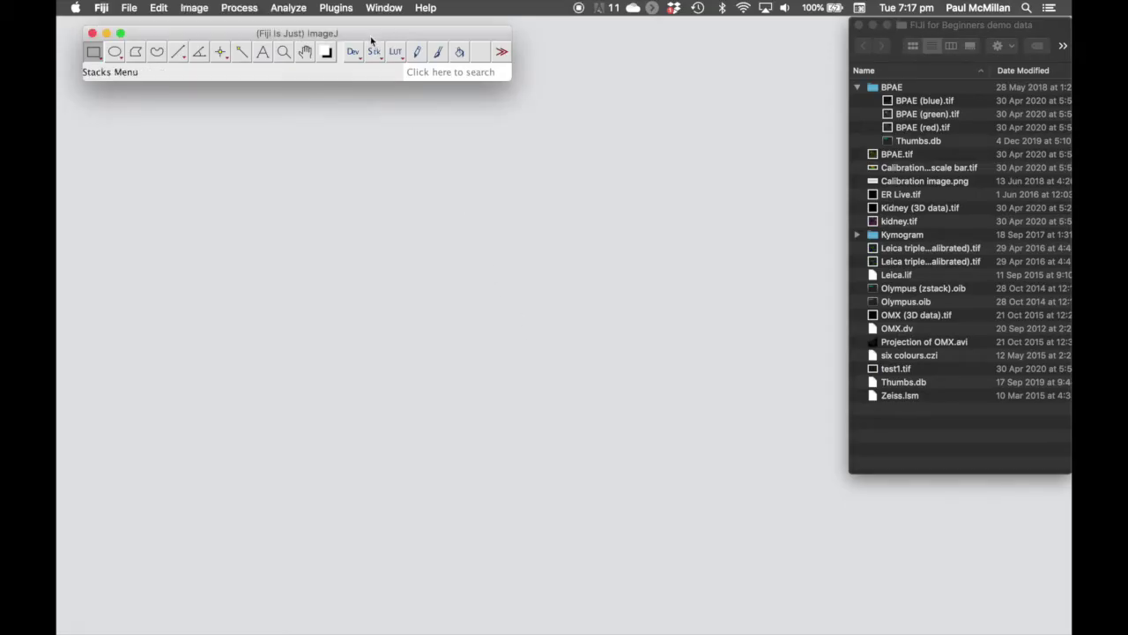
{"action": "left_click", "coordinate": [426, 11]}
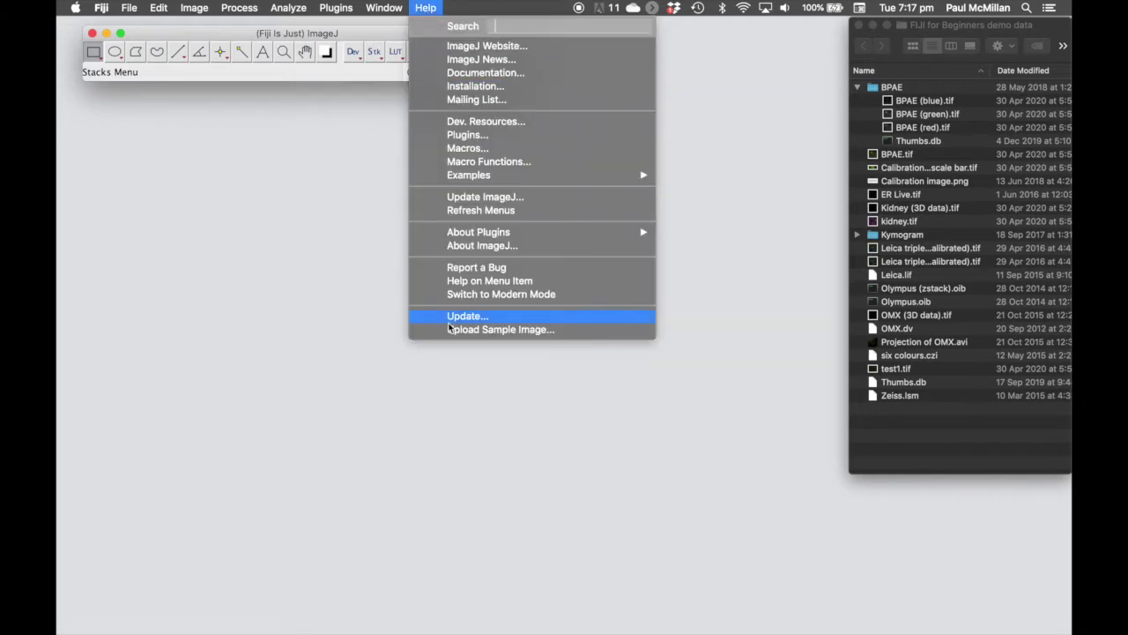
{"action": "left_click", "coordinate": [458, 316]}
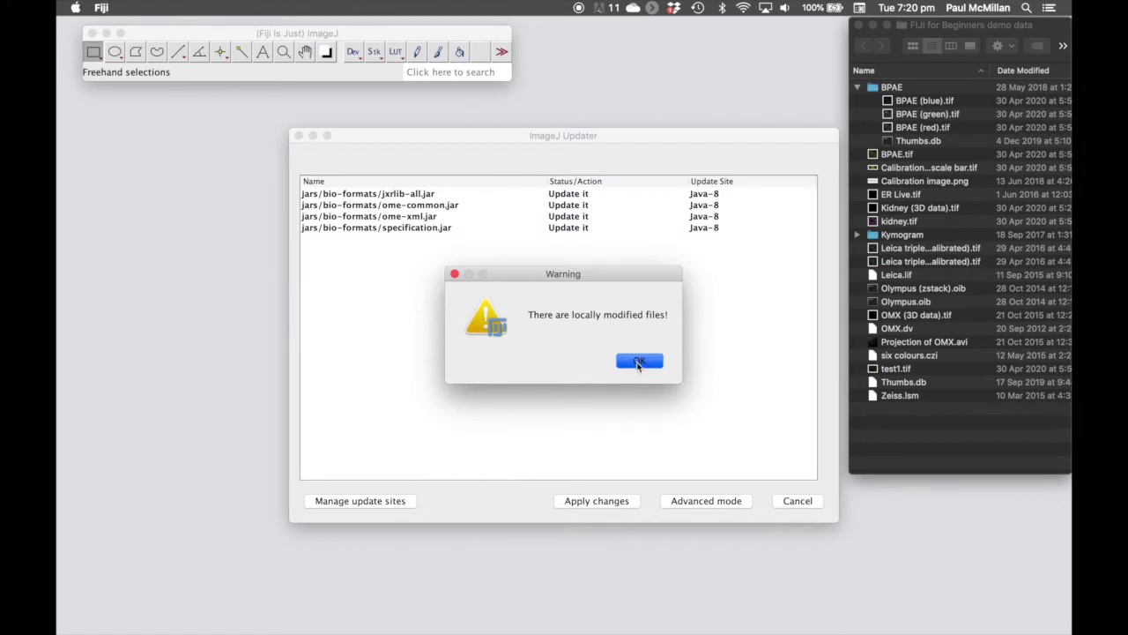
{"action": "left_click", "coordinate": [638, 362]}
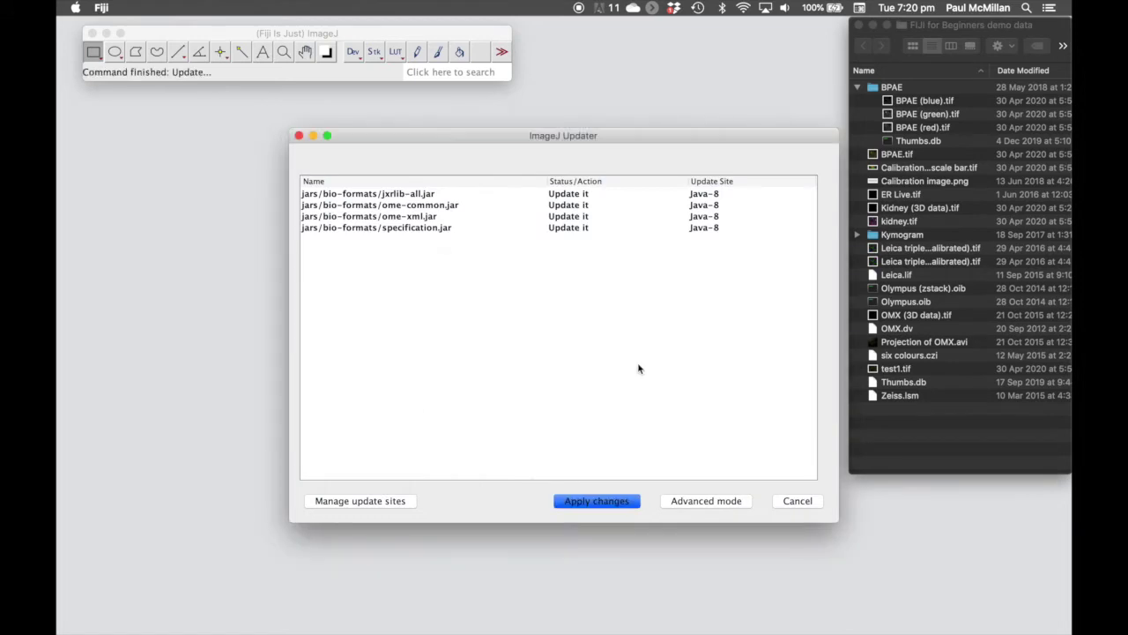
- Open the update site list and enable the Bio-Formats site
{"action": "left_click", "coordinate": [352, 503]}
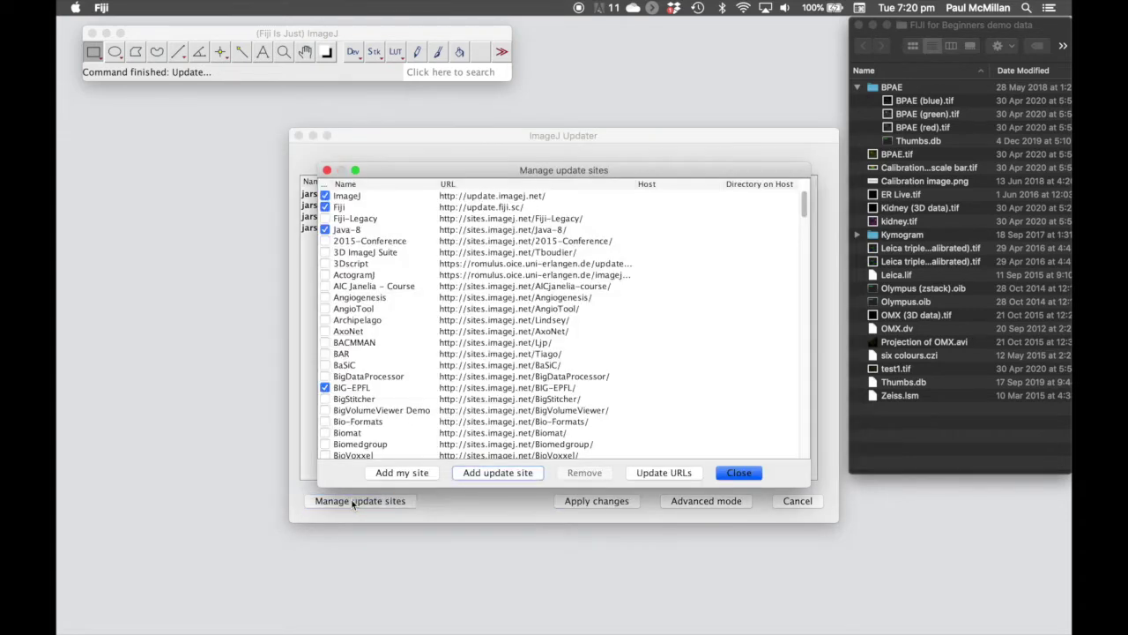
{"action": "mouse_move", "coordinate": [347, 368]}
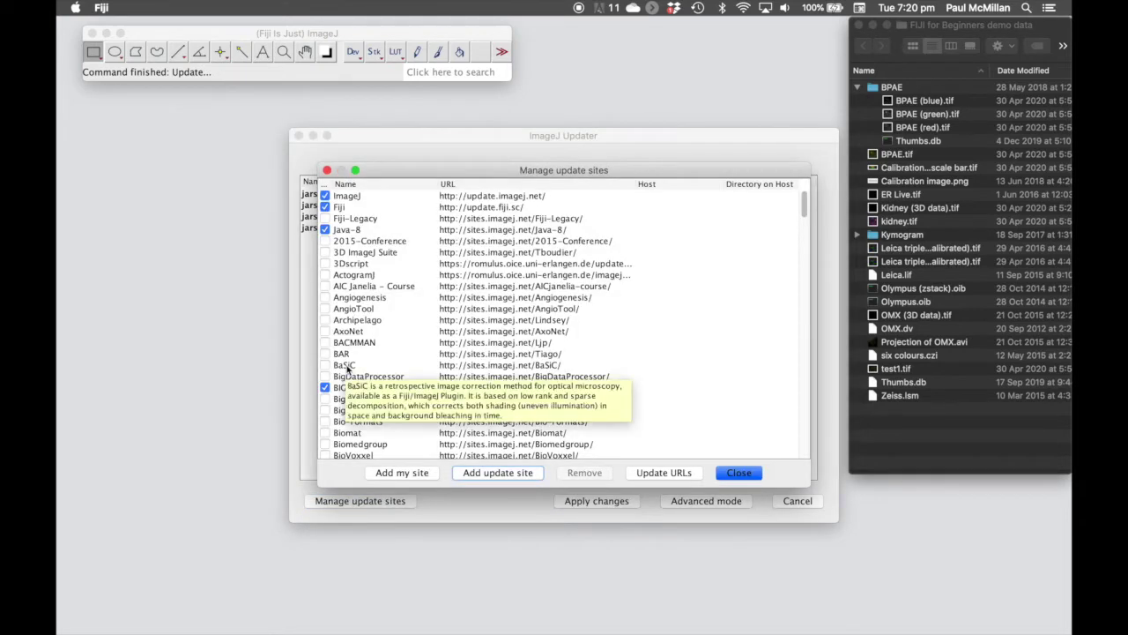
{"action": "mouse_move", "coordinate": [357, 343]}
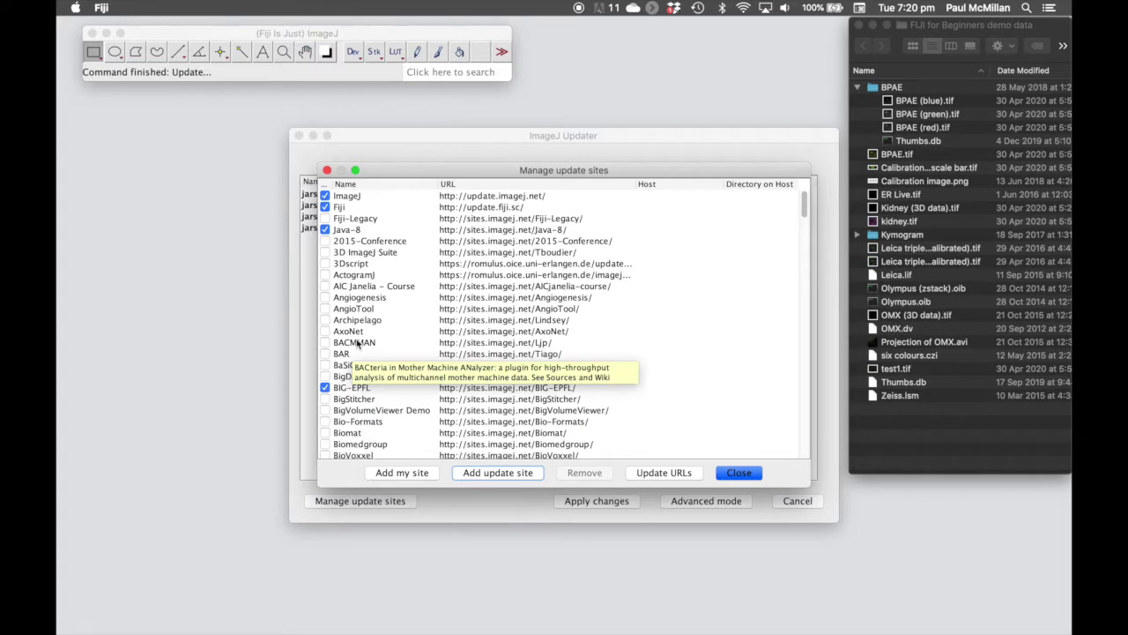
{"action": "scroll", "coordinate": [357, 344], "scroll_direction": "down", "scroll_amount": 5}
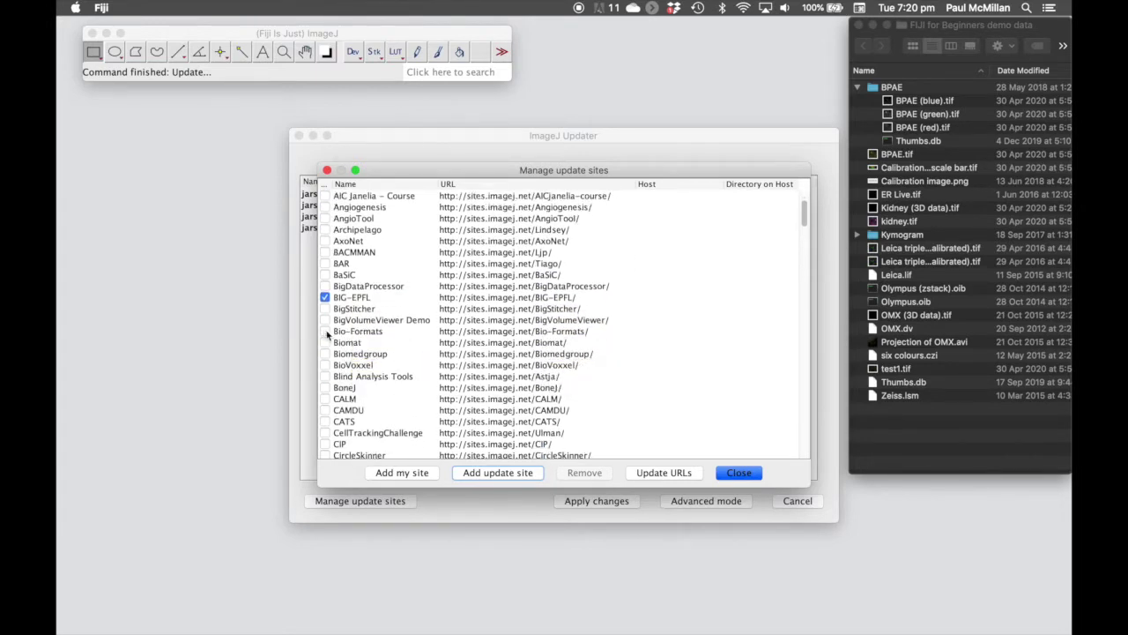
{"action": "left_click", "coordinate": [325, 332]}
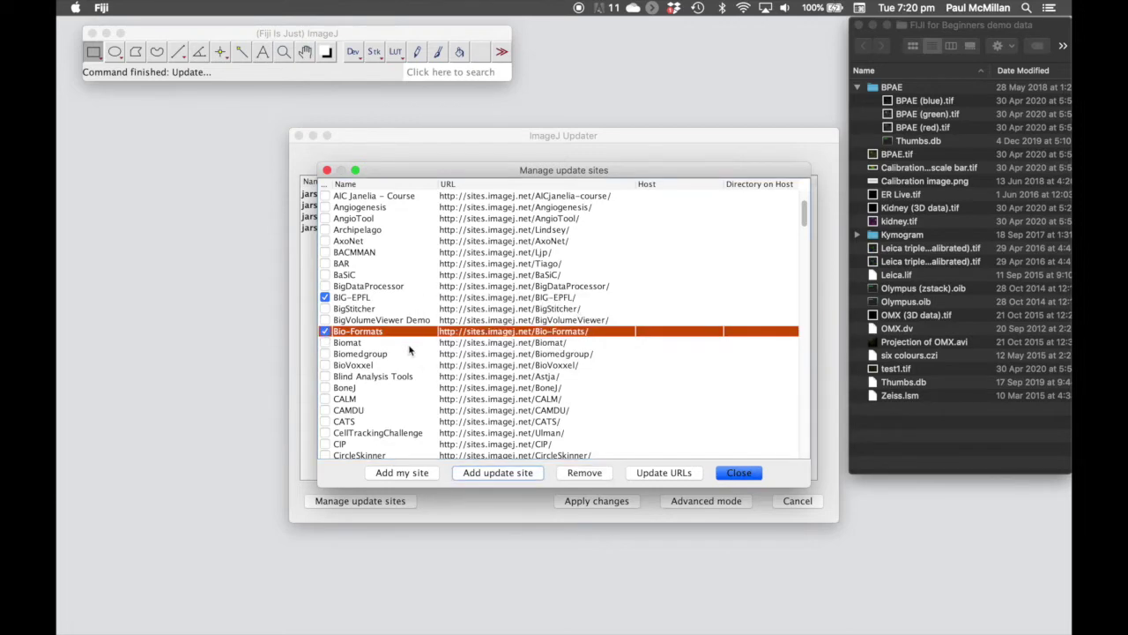
- Enable the IBMP-CNRS and ImageScience update sites and close the site list
{"action": "scroll", "coordinate": [414, 350], "scroll_direction": "down", "scroll_amount": 6}
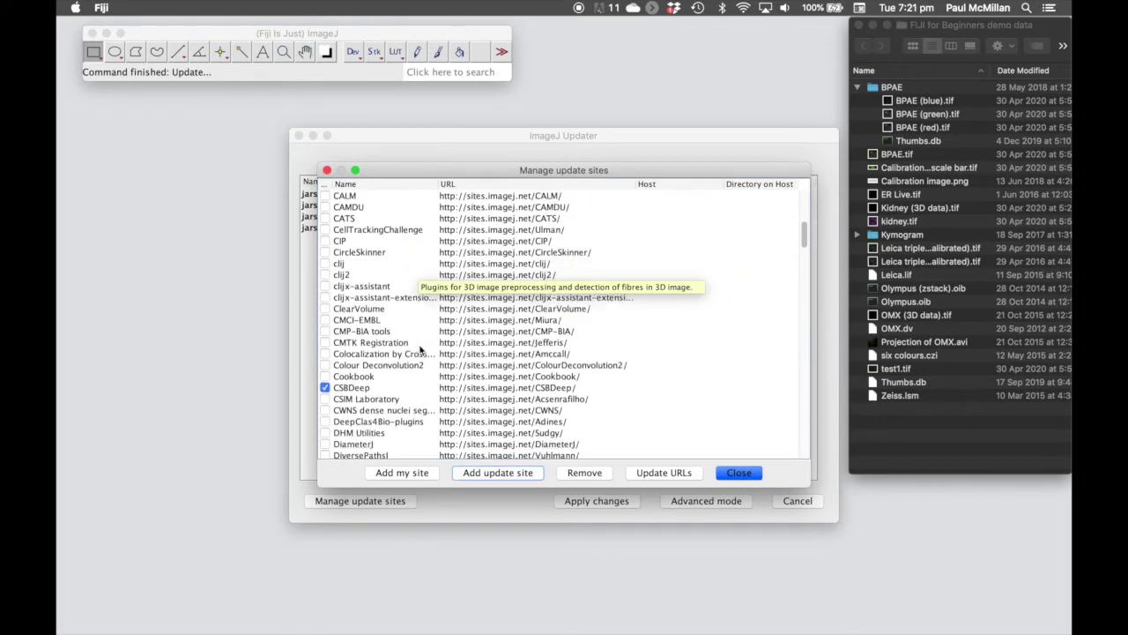
{"action": "scroll", "coordinate": [420, 350], "scroll_direction": "down", "scroll_amount": 7}
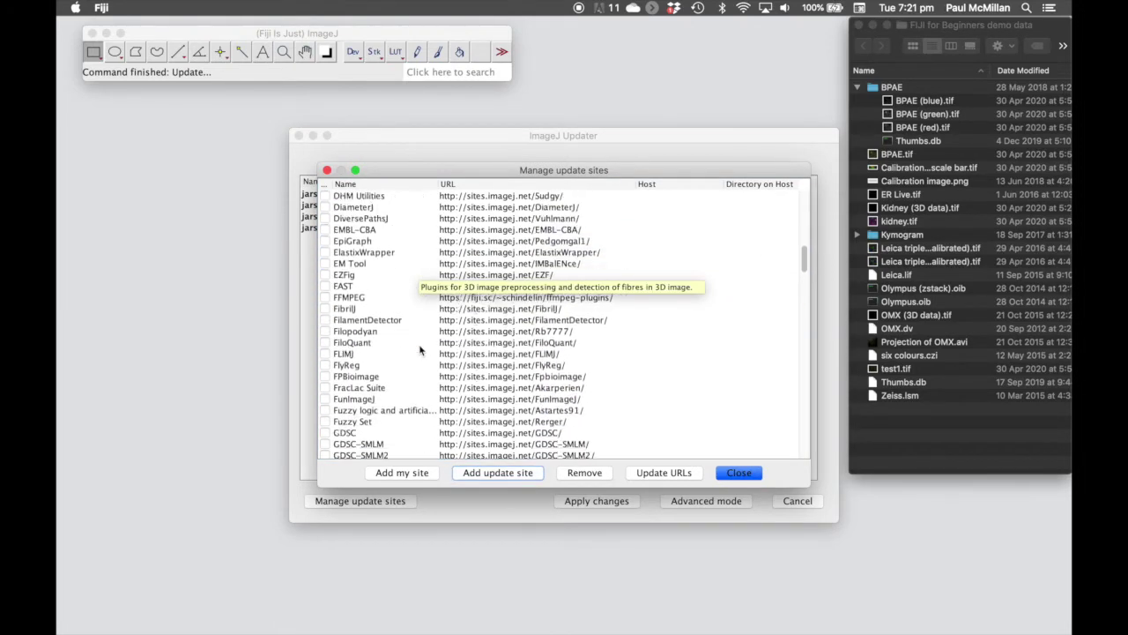
{"action": "scroll", "coordinate": [420, 350], "scroll_direction": "down", "scroll_amount": 5}
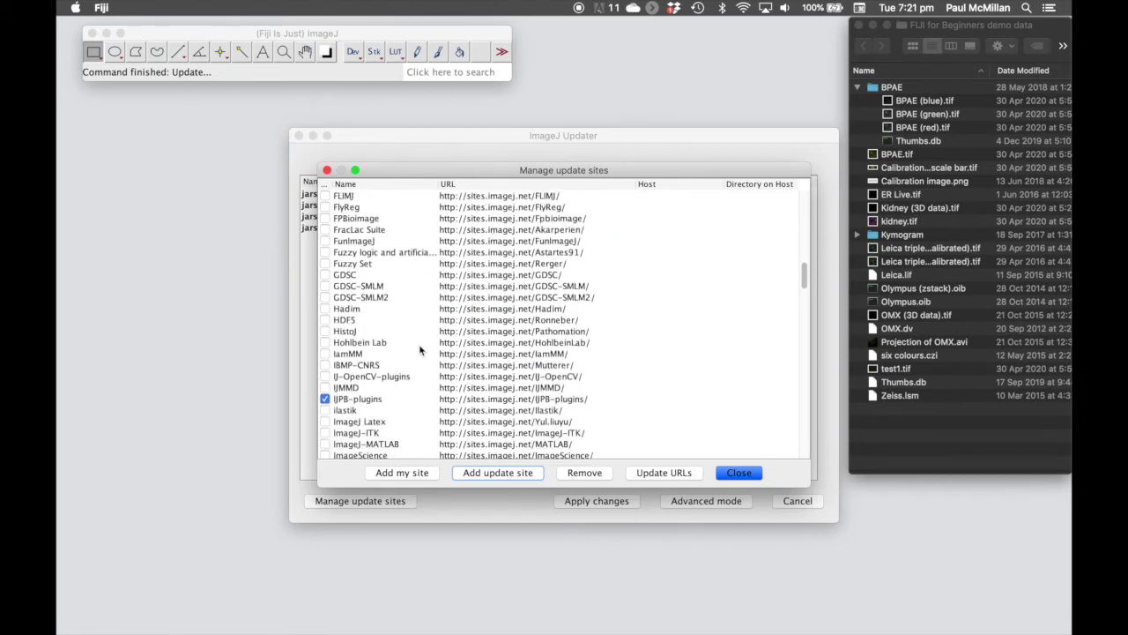
{"action": "scroll", "coordinate": [420, 350], "scroll_direction": "down", "scroll_amount": 2}
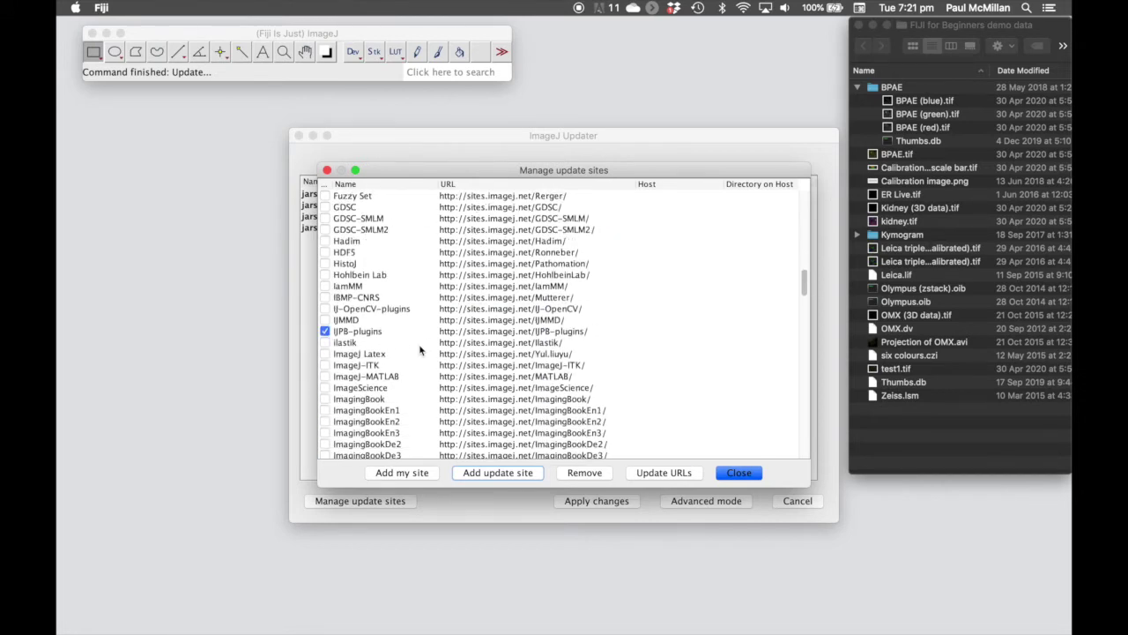
{"action": "left_click", "coordinate": [328, 299]}
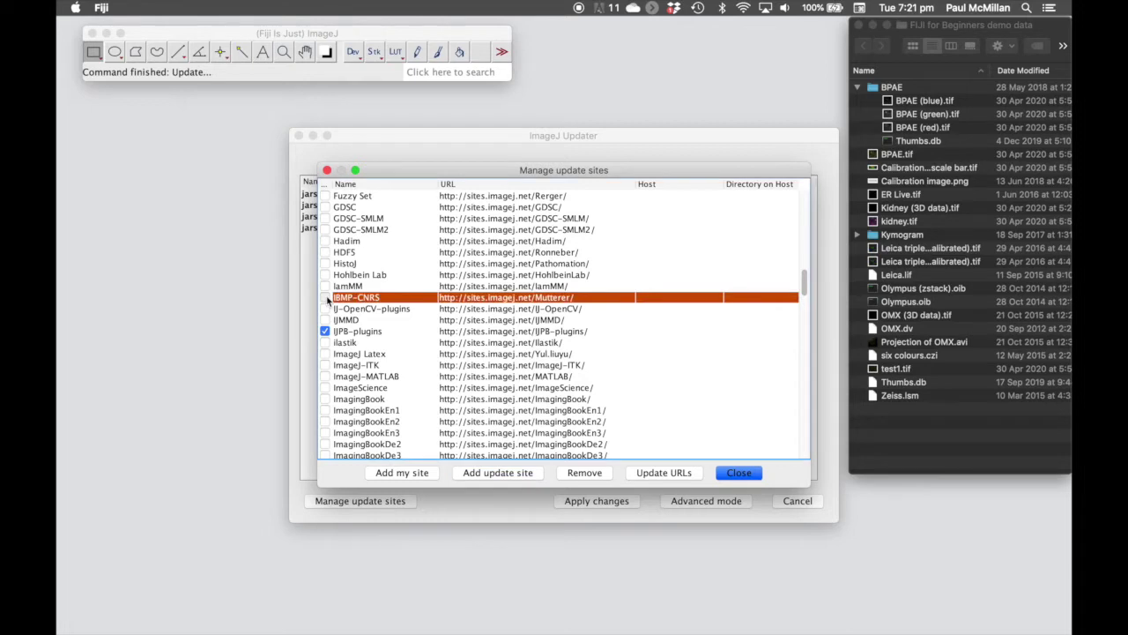
{"action": "left_click", "coordinate": [325, 298]}
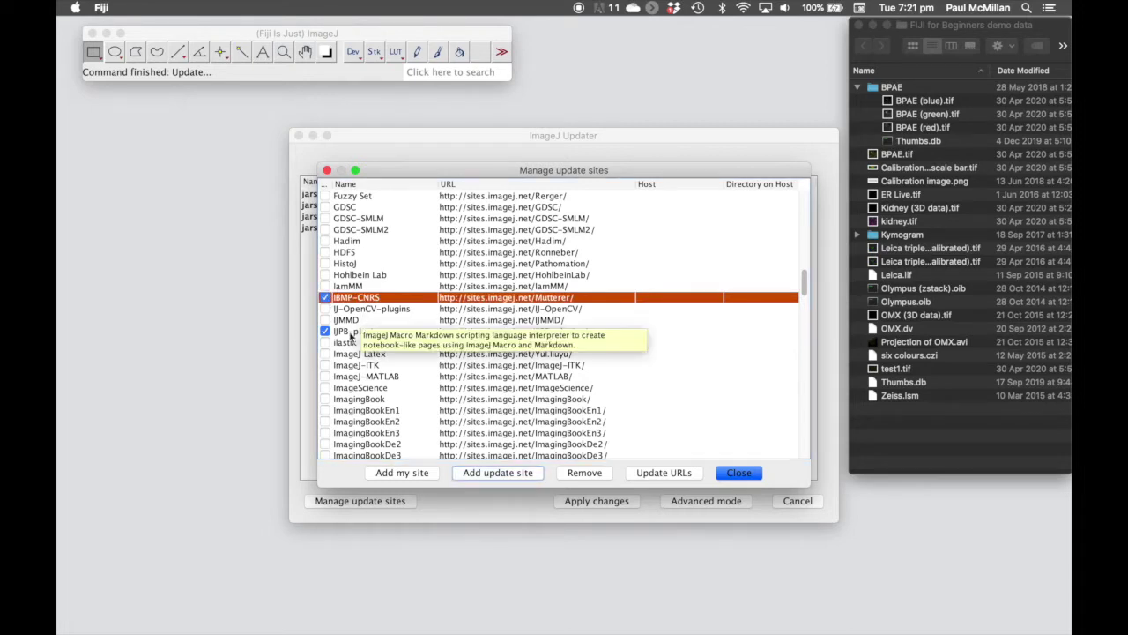
{"action": "left_click", "coordinate": [326, 389]}
{"action": "left_click", "coordinate": [325, 387]}
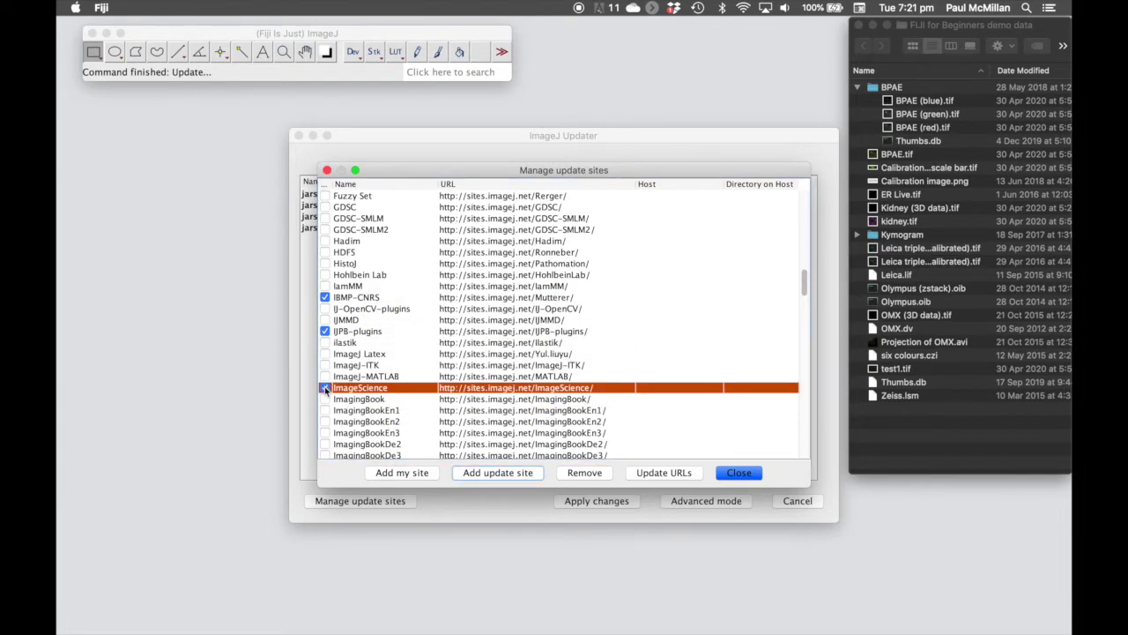
{"action": "left_click", "coordinate": [738, 473]}
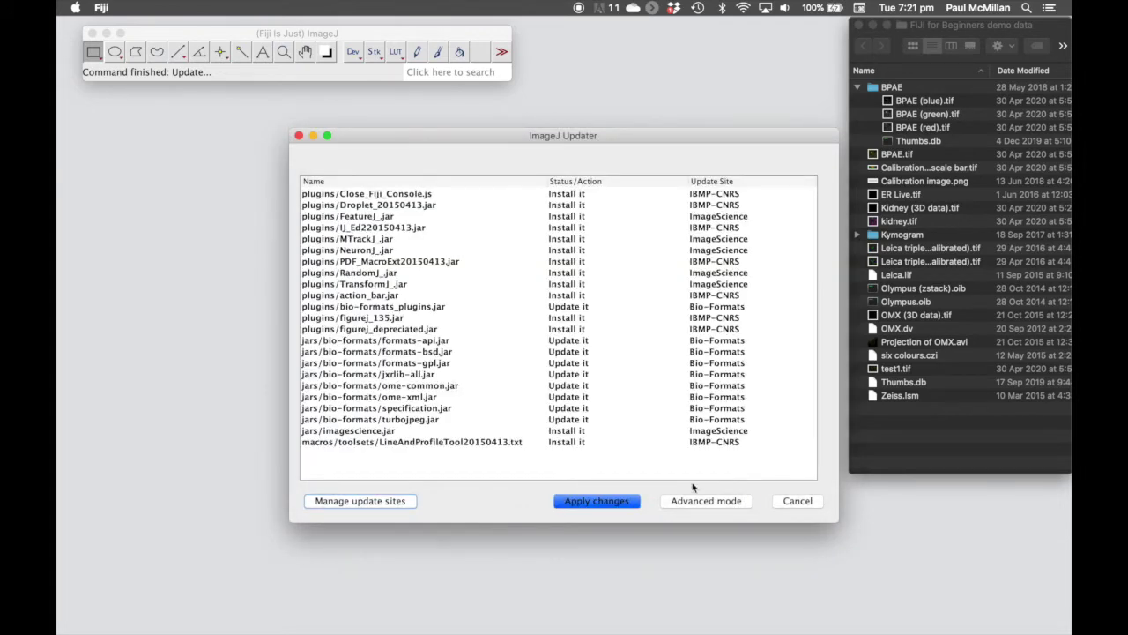
- Apply the pending plugin installs and bio-formats updates, showing the download details
{"action": "left_click", "coordinate": [612, 502]}
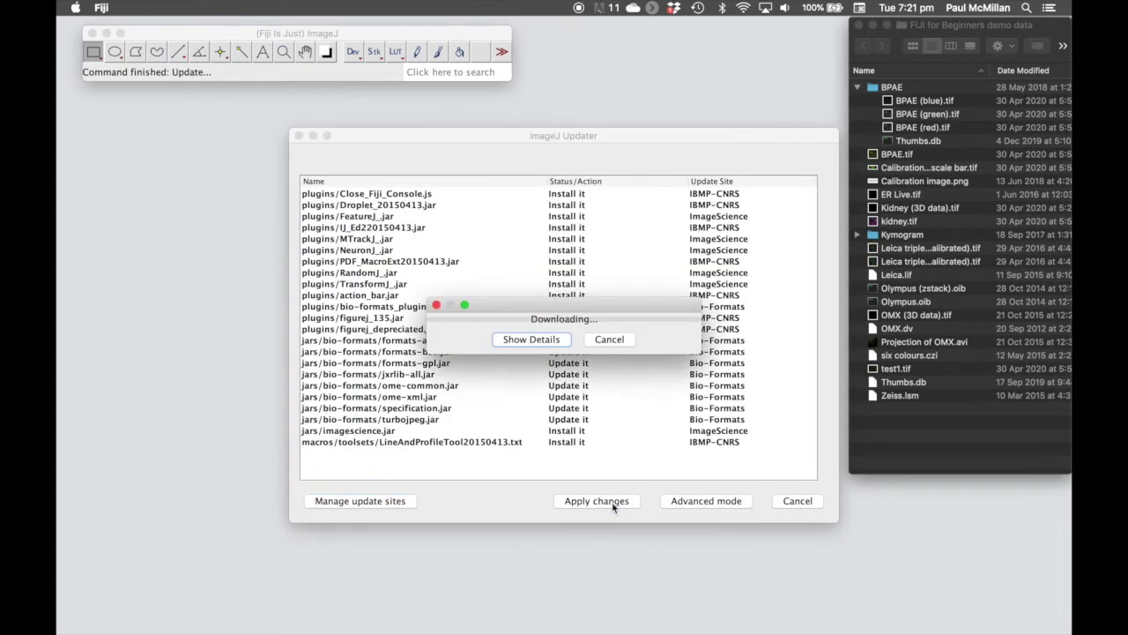
{"action": "left_click", "coordinate": [533, 340]}
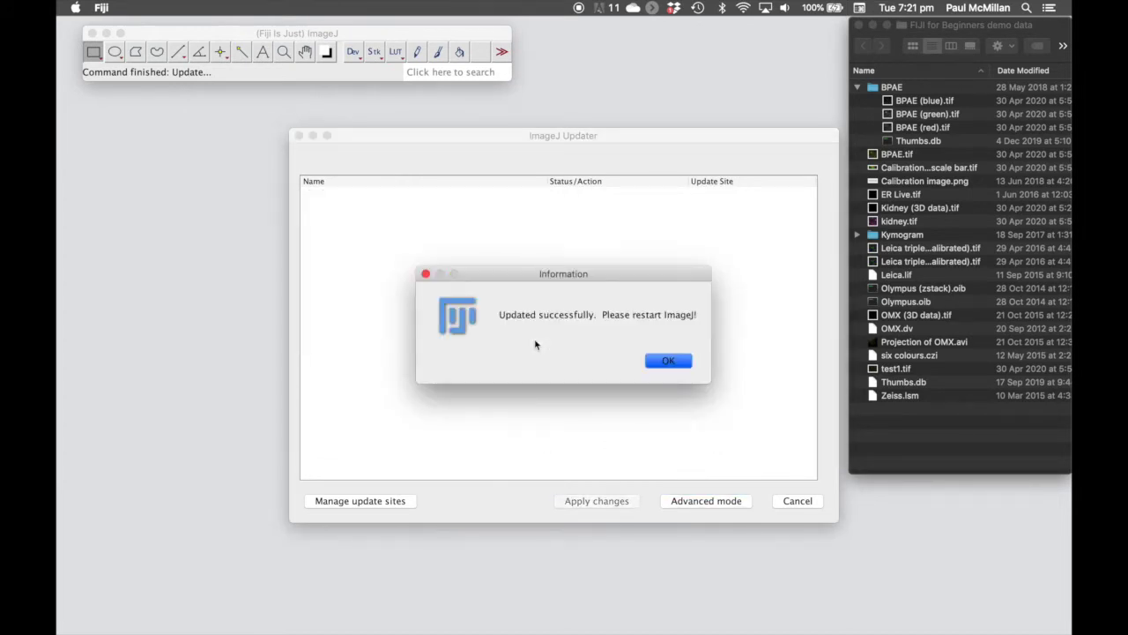
- Acknowledge the successful update, quit ImageJ, and relaunch Fiji from the Dock
{"action": "left_click", "coordinate": [665, 362]}
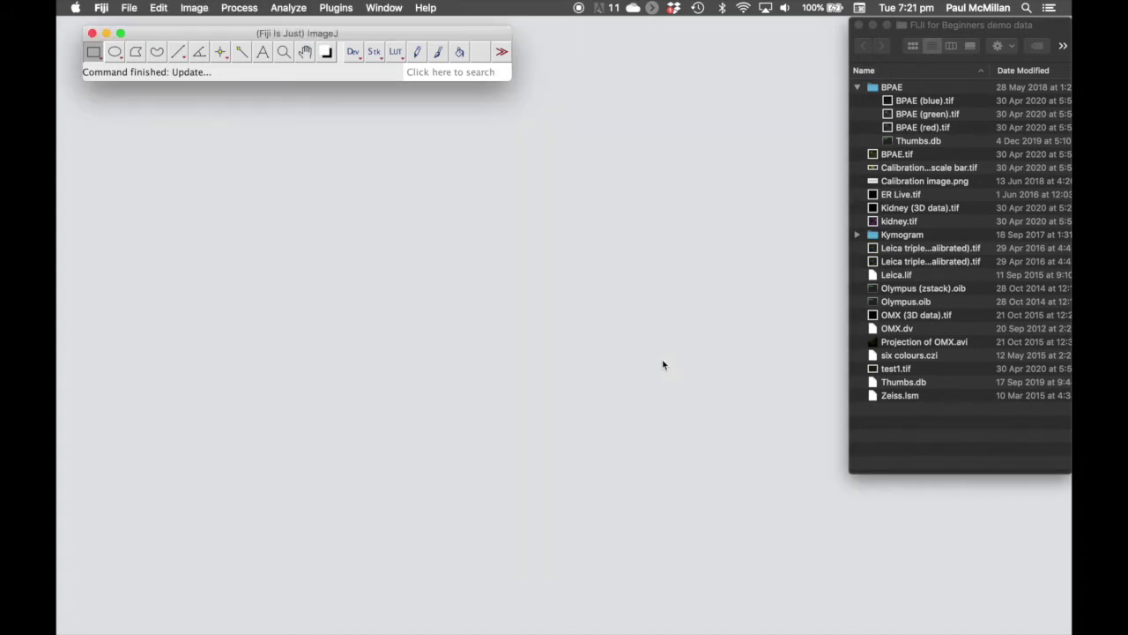
{"action": "left_click", "coordinate": [106, 9]}
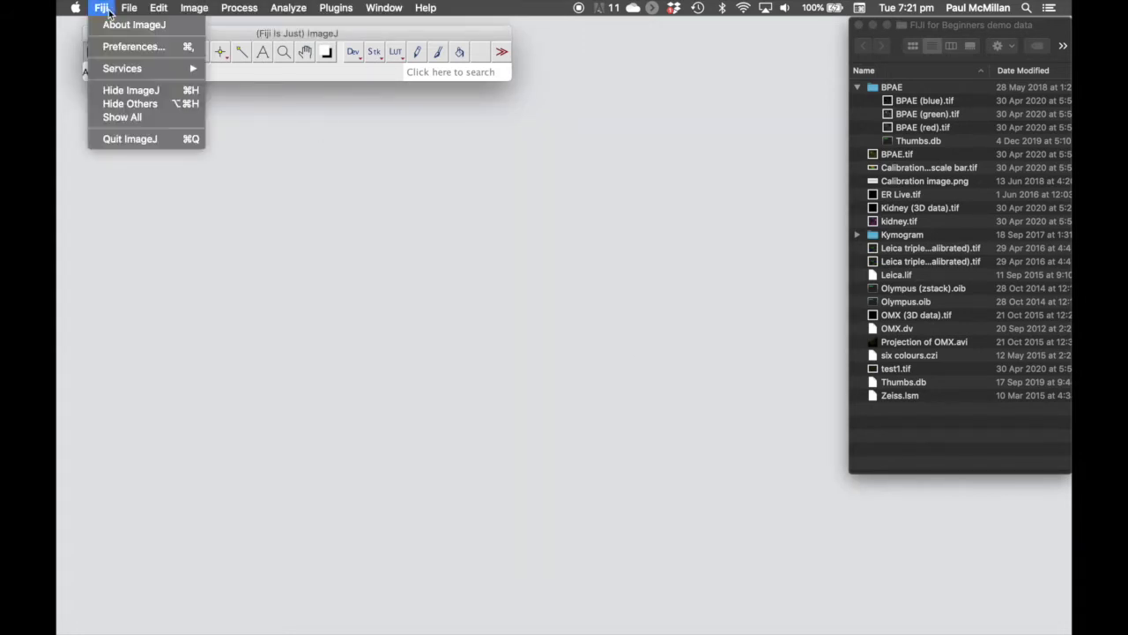
{"action": "left_click", "coordinate": [138, 139]}
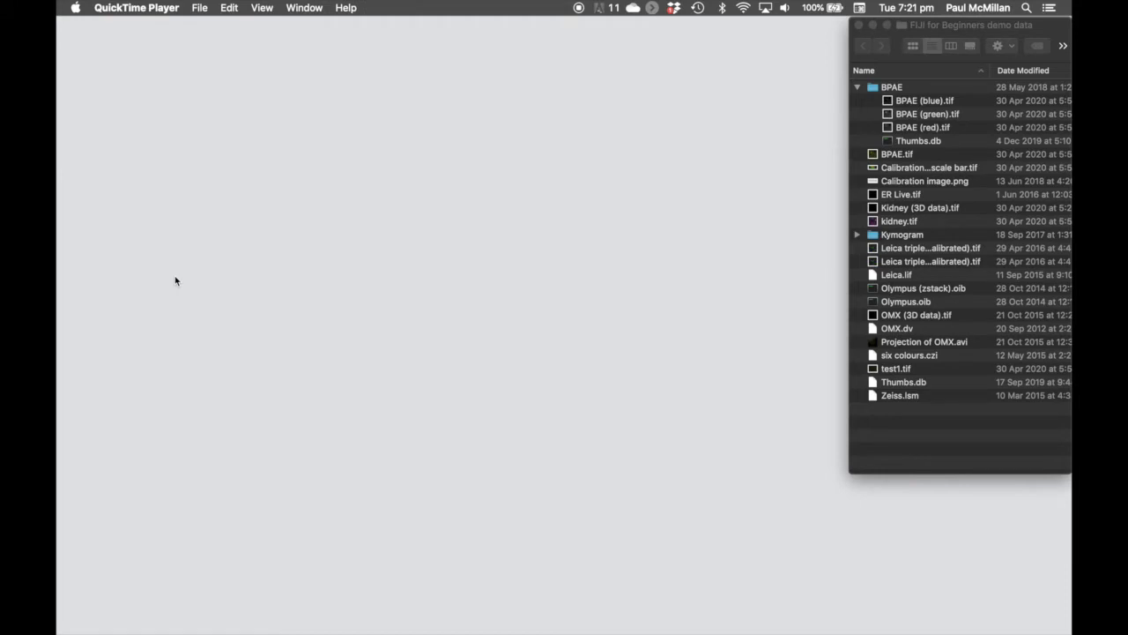
{"action": "mouse_move", "coordinate": [58, 309]}
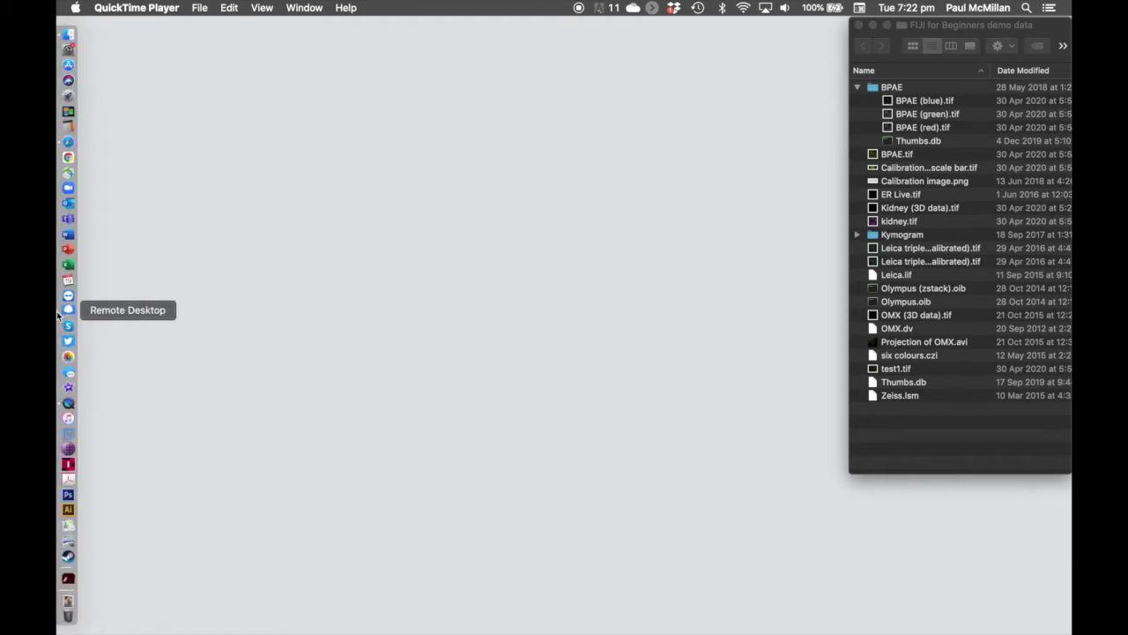
{"action": "left_click", "coordinate": [70, 434]}
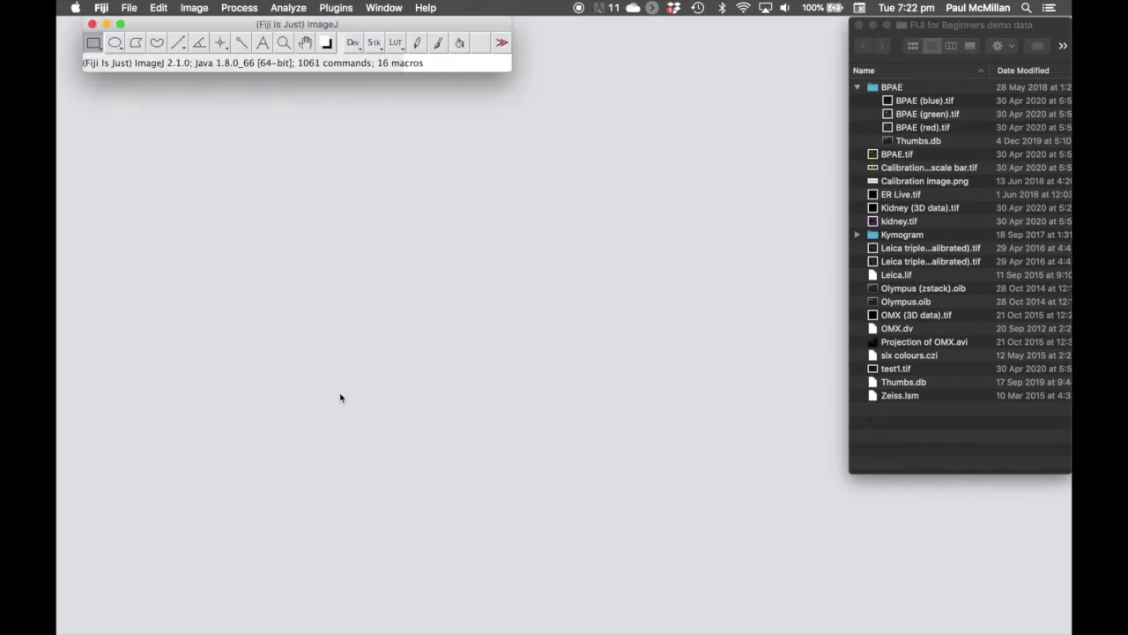
- Launch FigureJ from Plugins and create a blank 10 × 10 cm, 300 dpi figure
{"action": "left_click", "coordinate": [336, 8]}
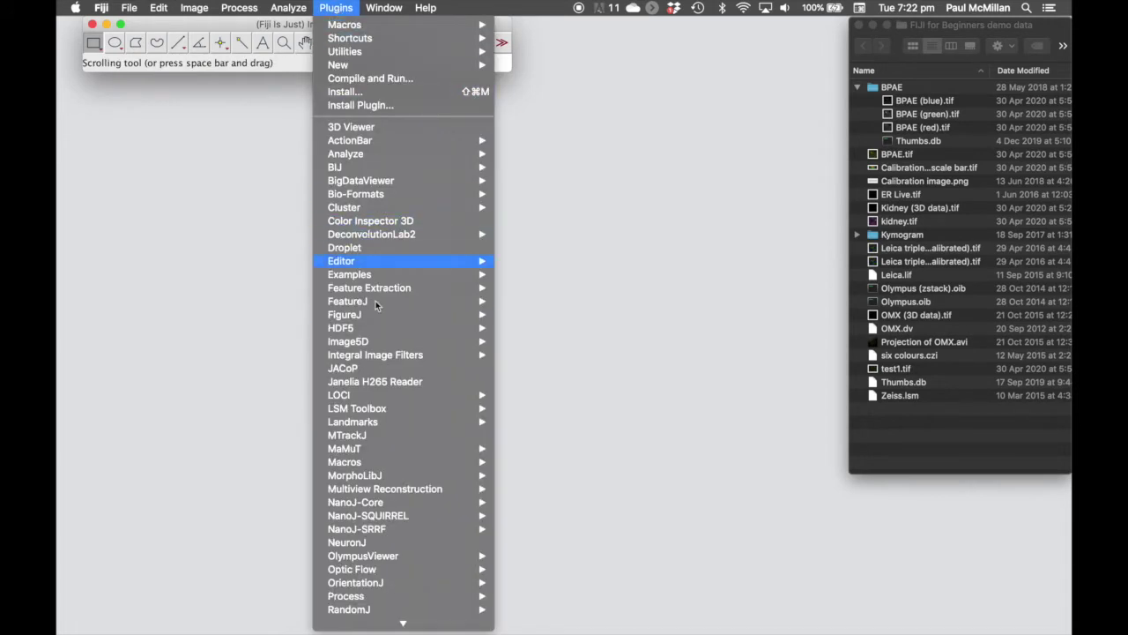
{"action": "mouse_move", "coordinate": [380, 319]}
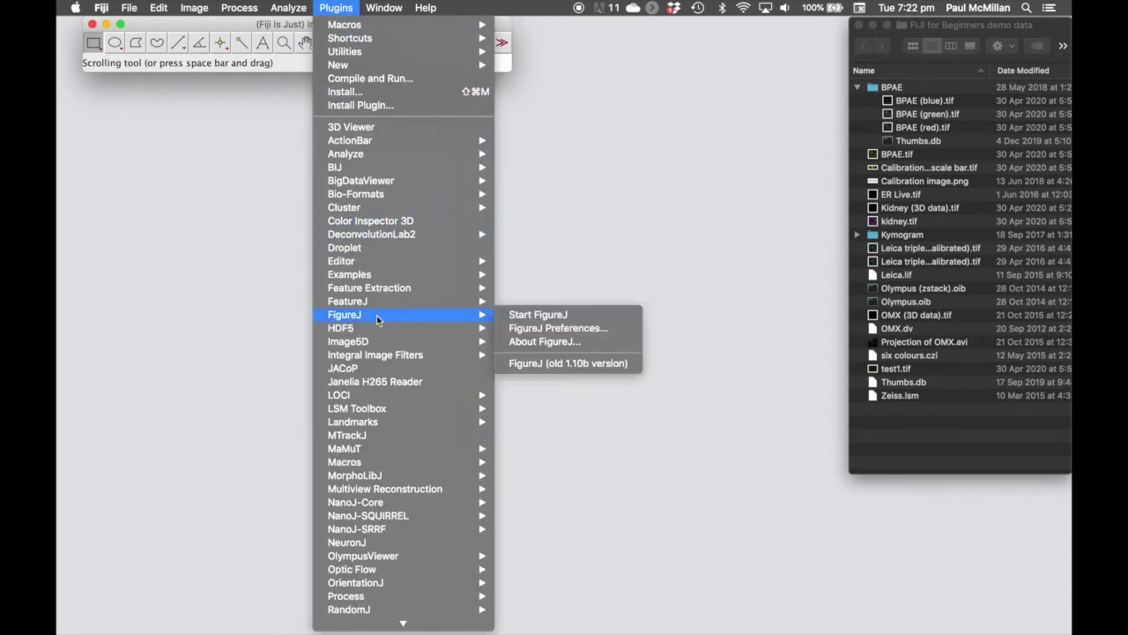
{"action": "left_click", "coordinate": [539, 315]}
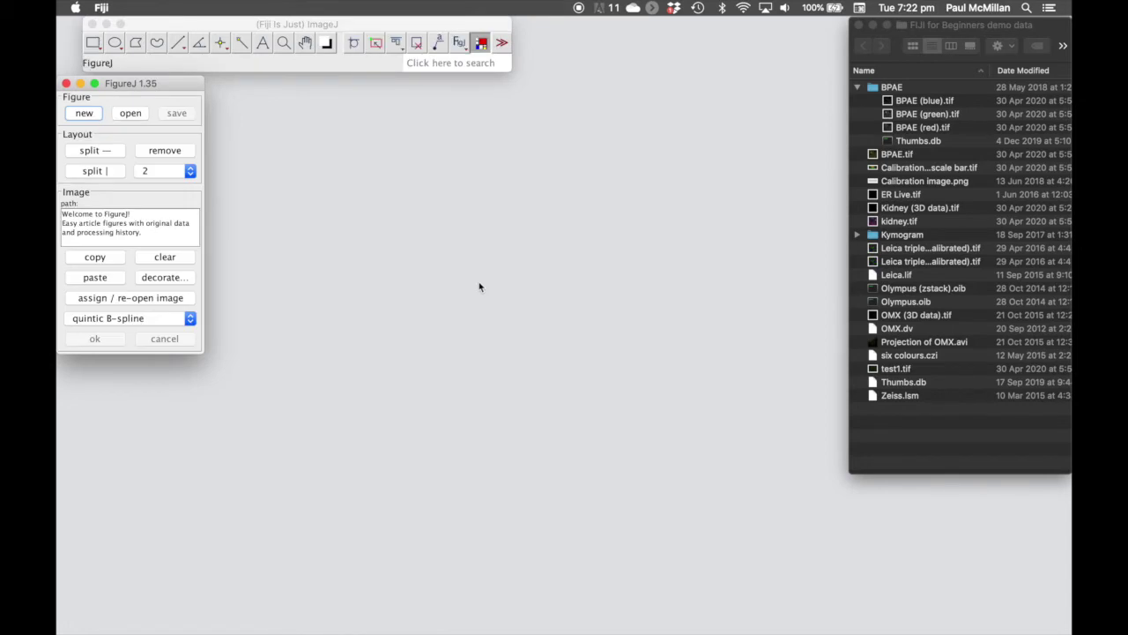
{"action": "left_click", "coordinate": [84, 114]}
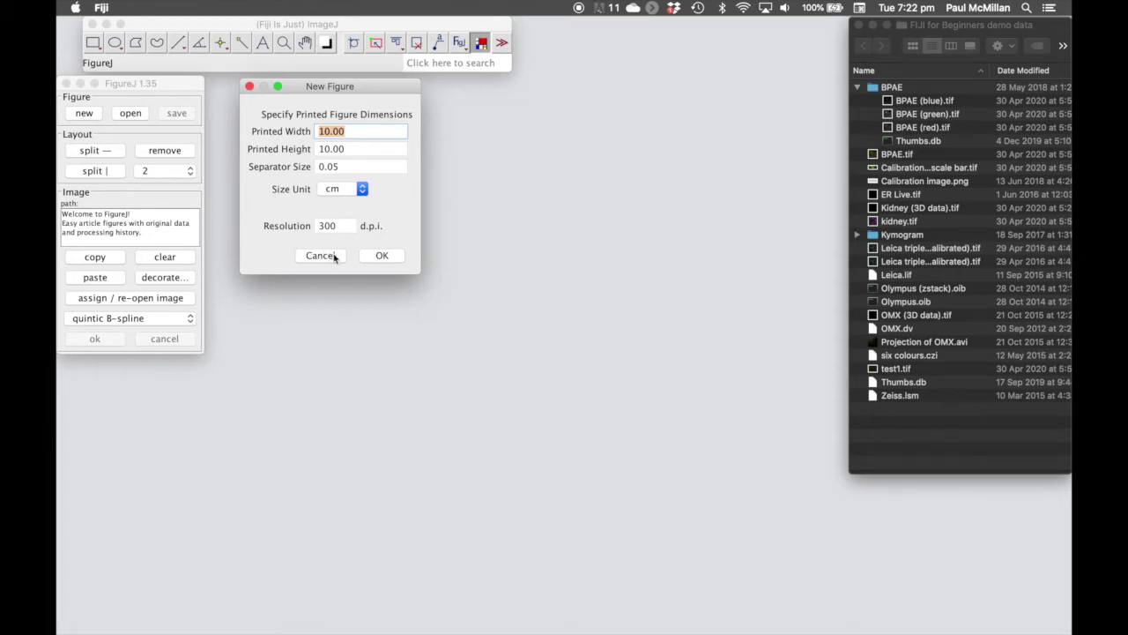
{"action": "left_click", "coordinate": [381, 256]}
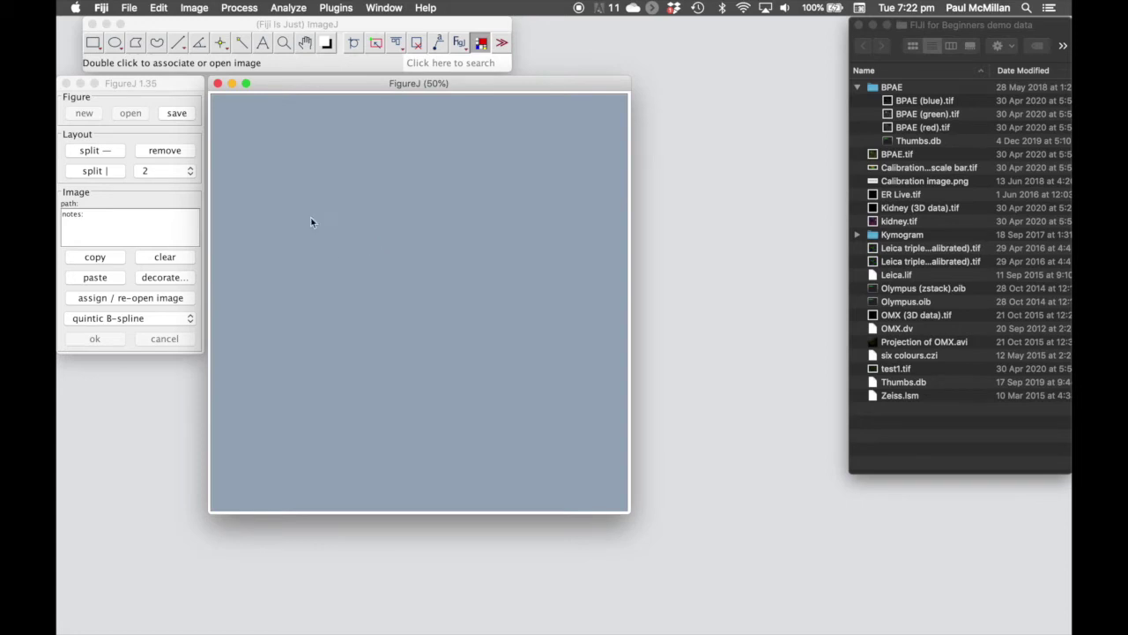
{"action": "left_click", "coordinate": [444, 315]}
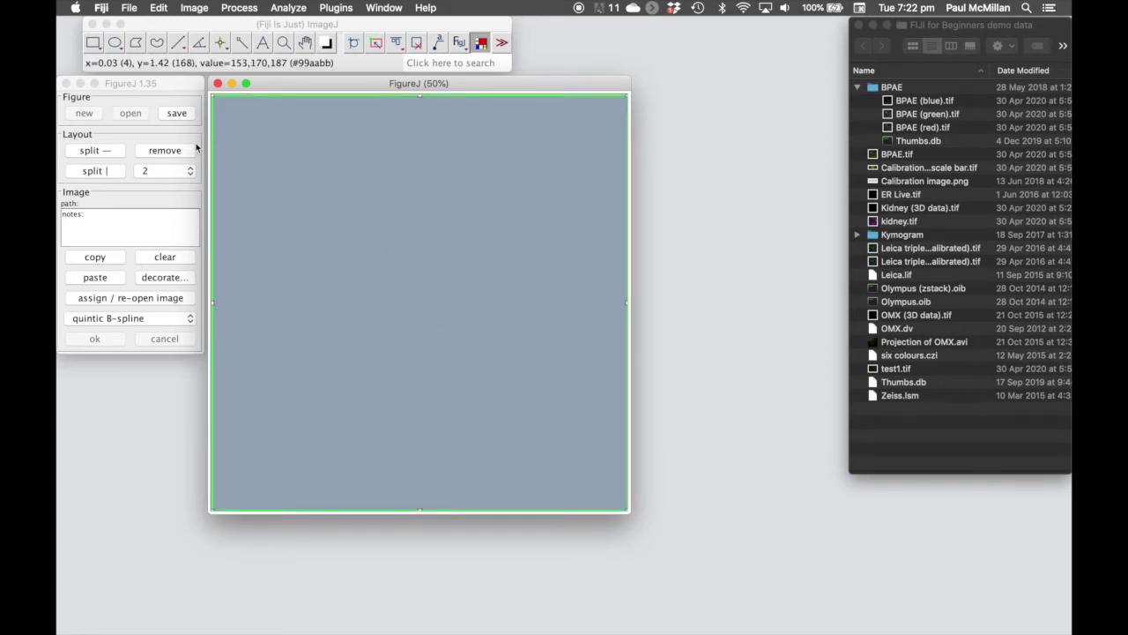
- Split the panel into top and bottom, halve the top, and merge four bottom strips into two
{"action": "left_click", "coordinate": [106, 151]}
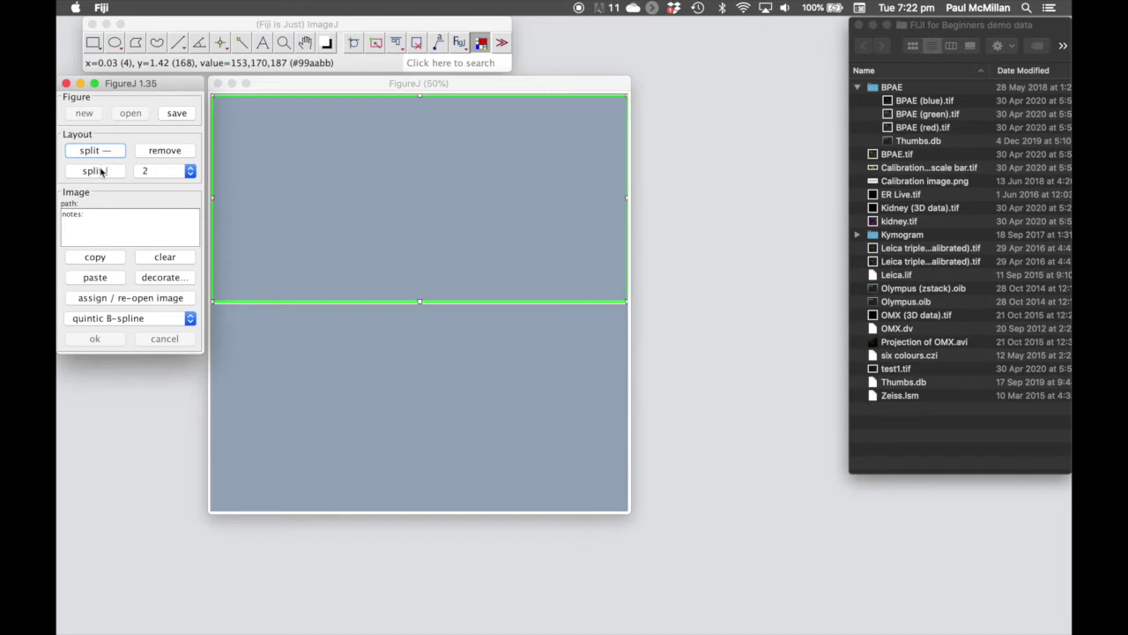
{"action": "left_click", "coordinate": [103, 170]}
{"action": "left_click", "coordinate": [331, 368]}
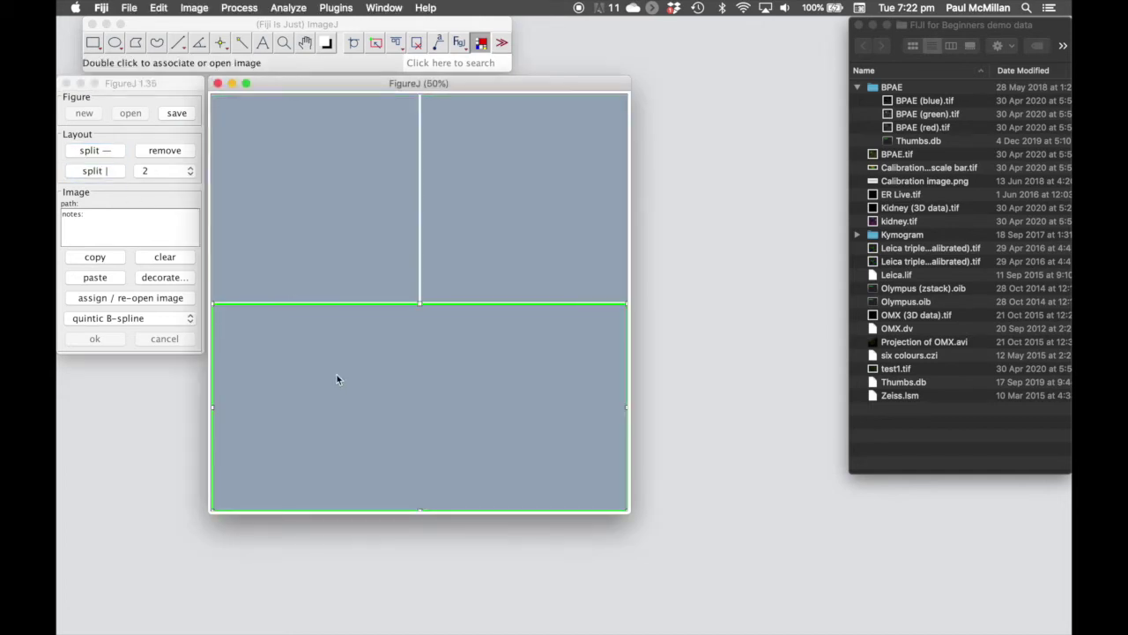
{"action": "left_click", "coordinate": [188, 173]}
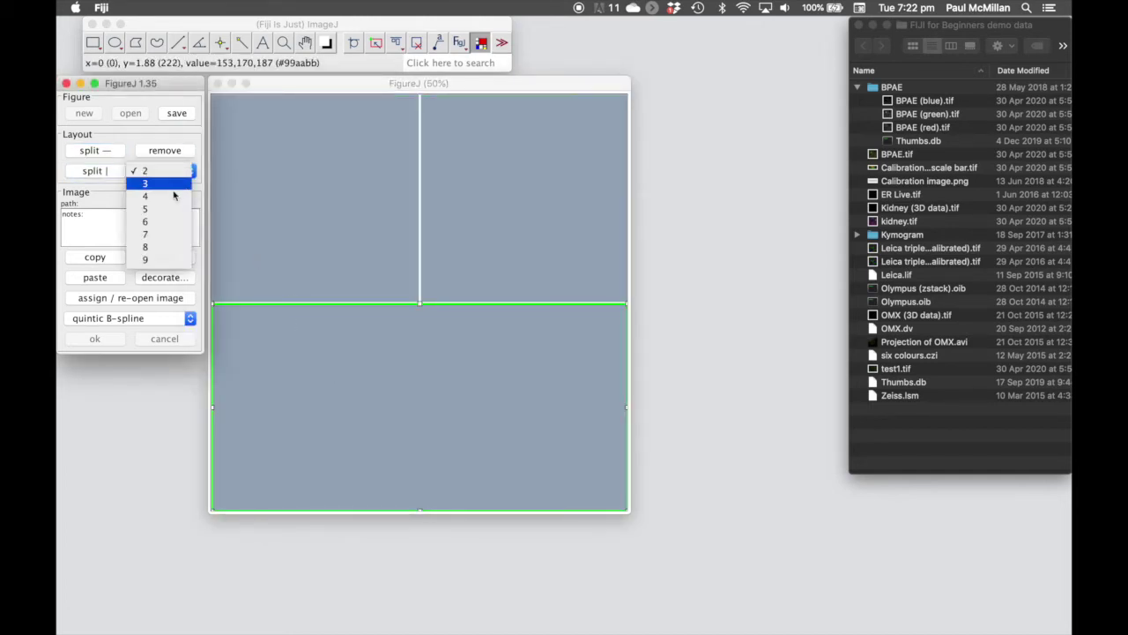
{"action": "left_click", "coordinate": [171, 195]}
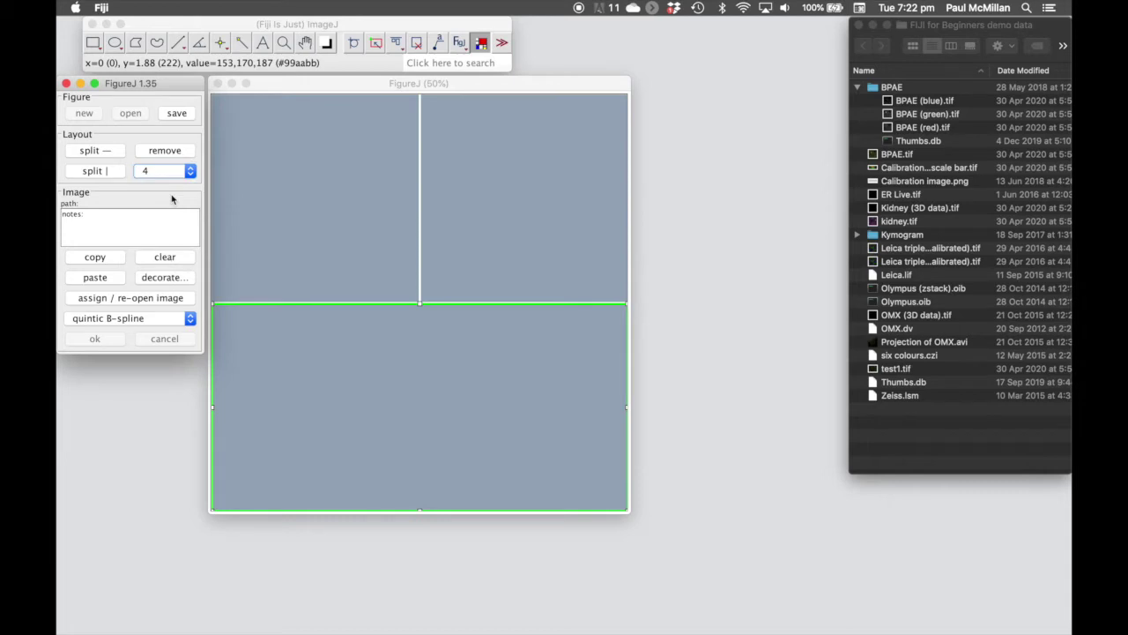
{"action": "left_click", "coordinate": [109, 172]}
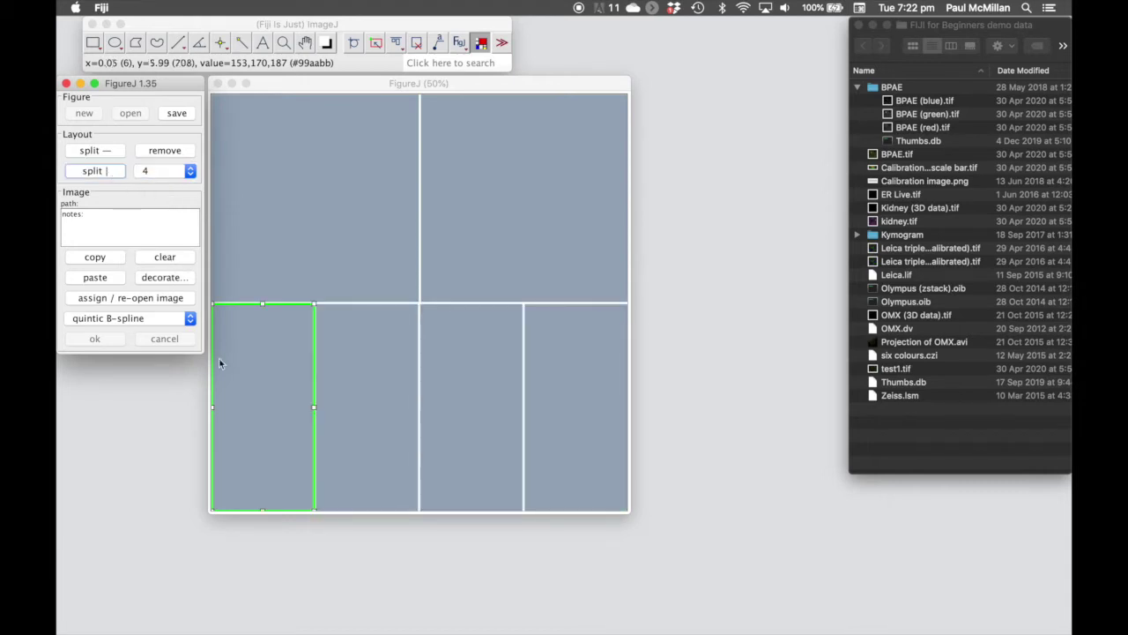
{"action": "left_click", "coordinate": [165, 150]}
{"action": "left_click", "coordinate": [470, 456]}
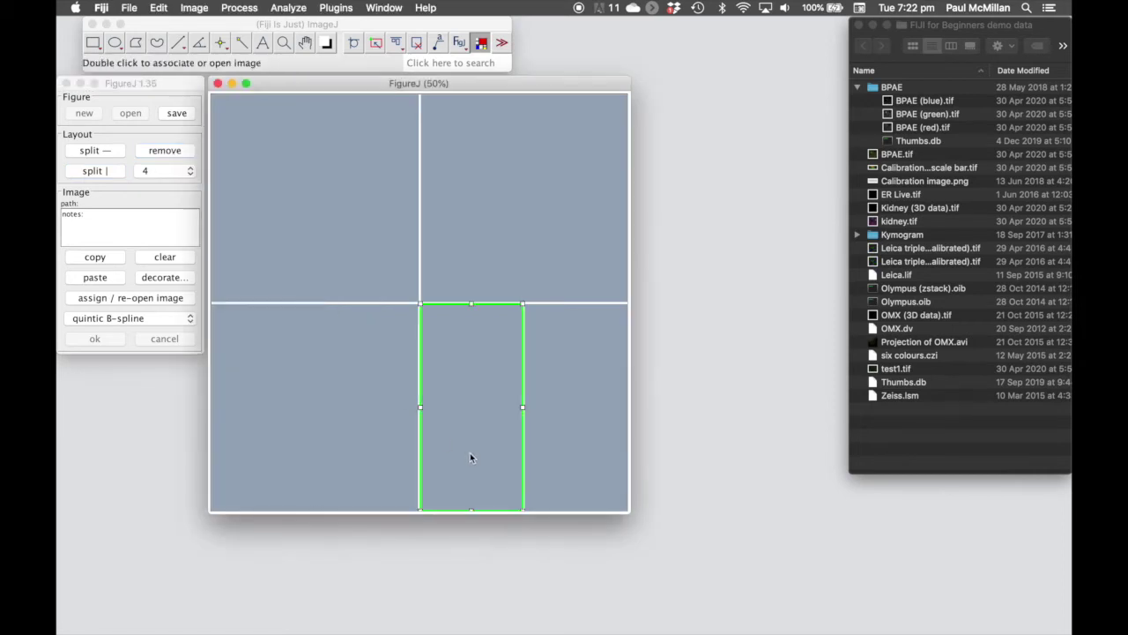
{"action": "left_click", "coordinate": [173, 153]}
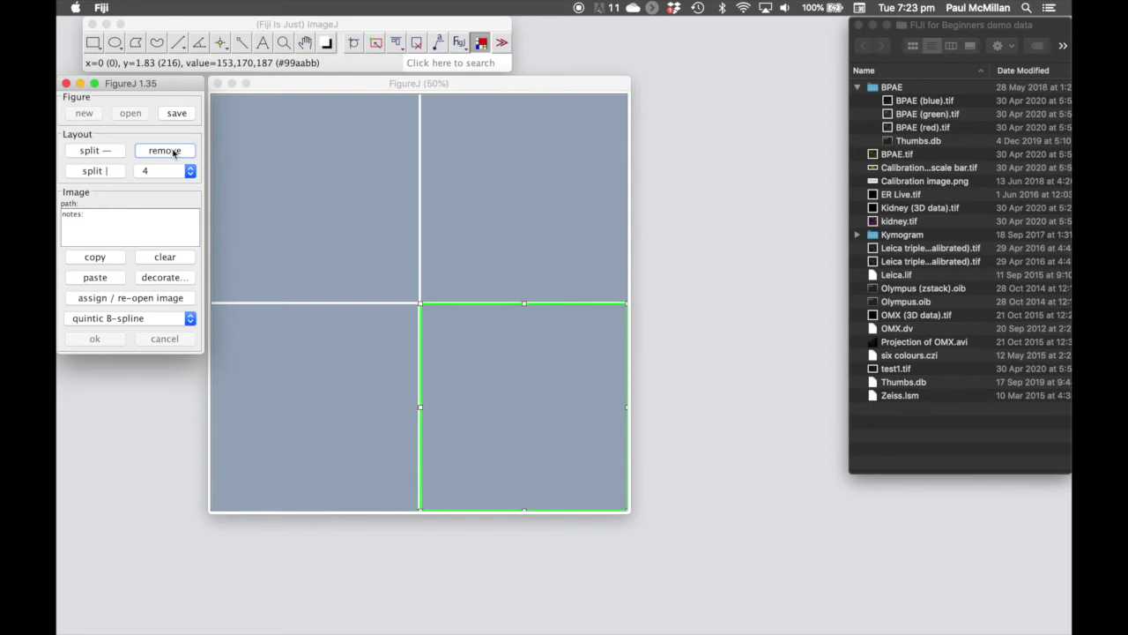
{"action": "left_click", "coordinate": [296, 200]}
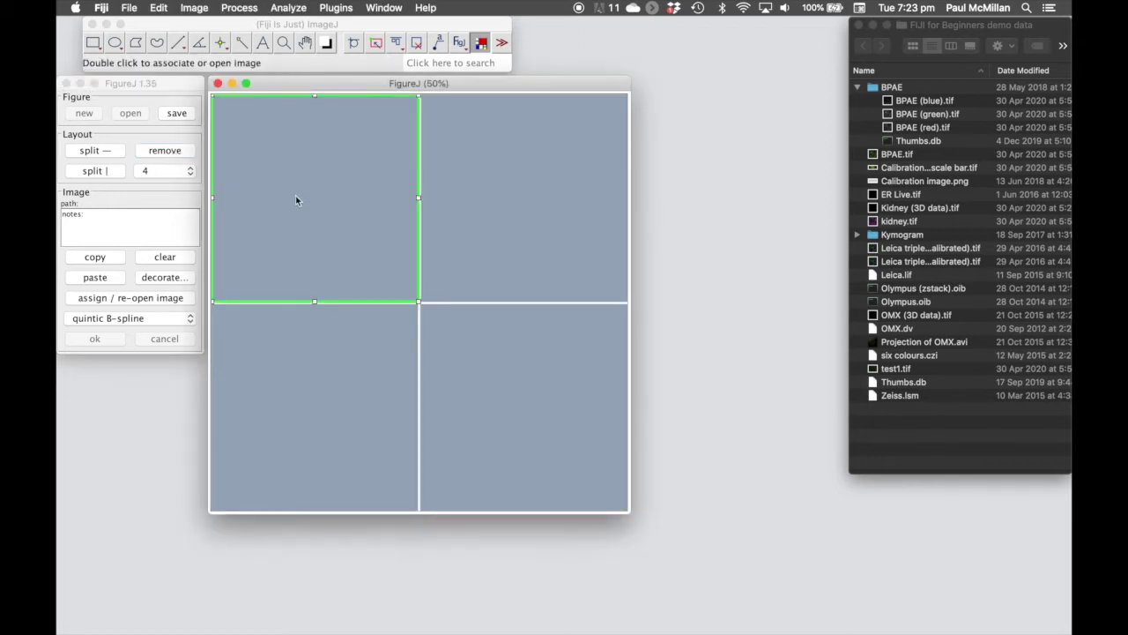
- Place a cropped BPAE (blue).tif from the BPAE folder into the top-left panel
{"action": "left_click", "coordinate": [122, 302]}
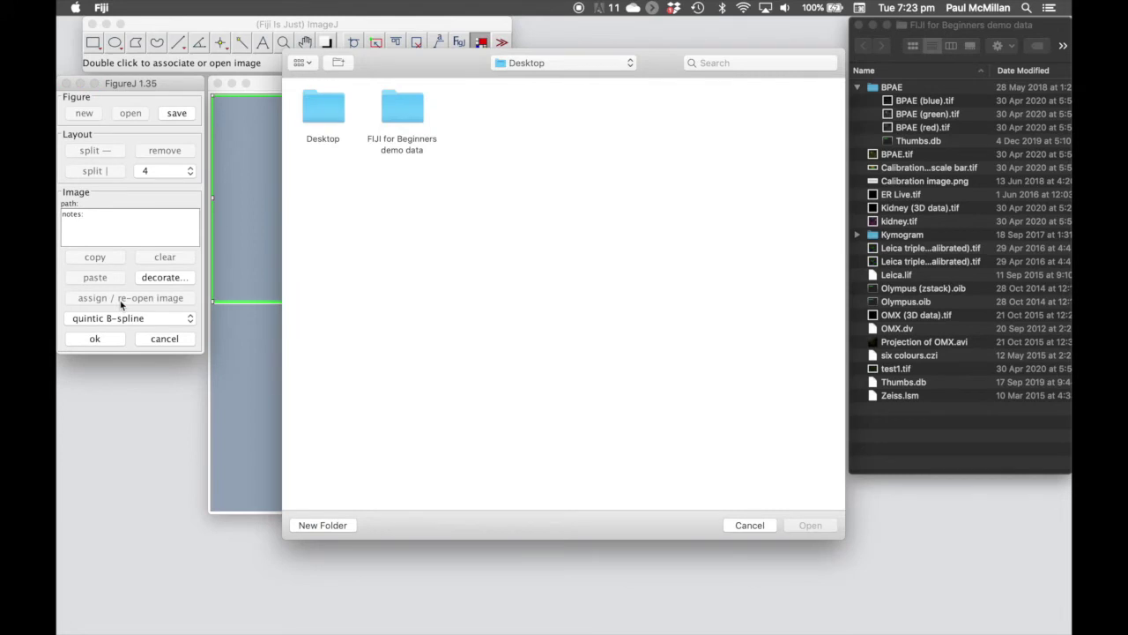
{"action": "left_click", "coordinate": [405, 114]}
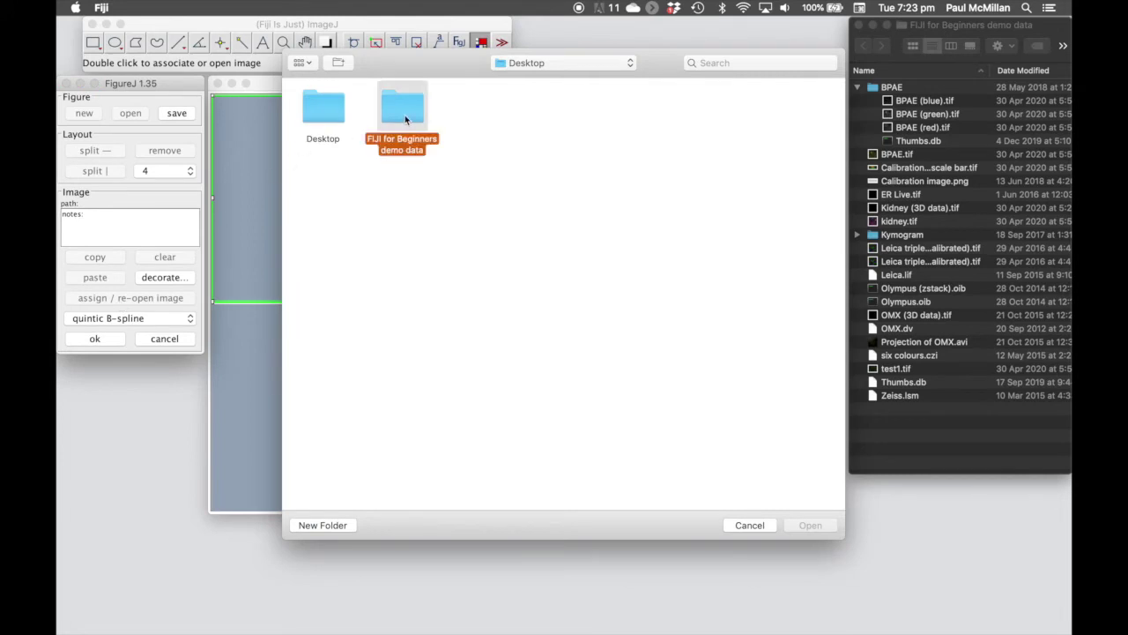
{"action": "double_click", "coordinate": [404, 115]}
{"action": "double_click", "coordinate": [337, 118]}
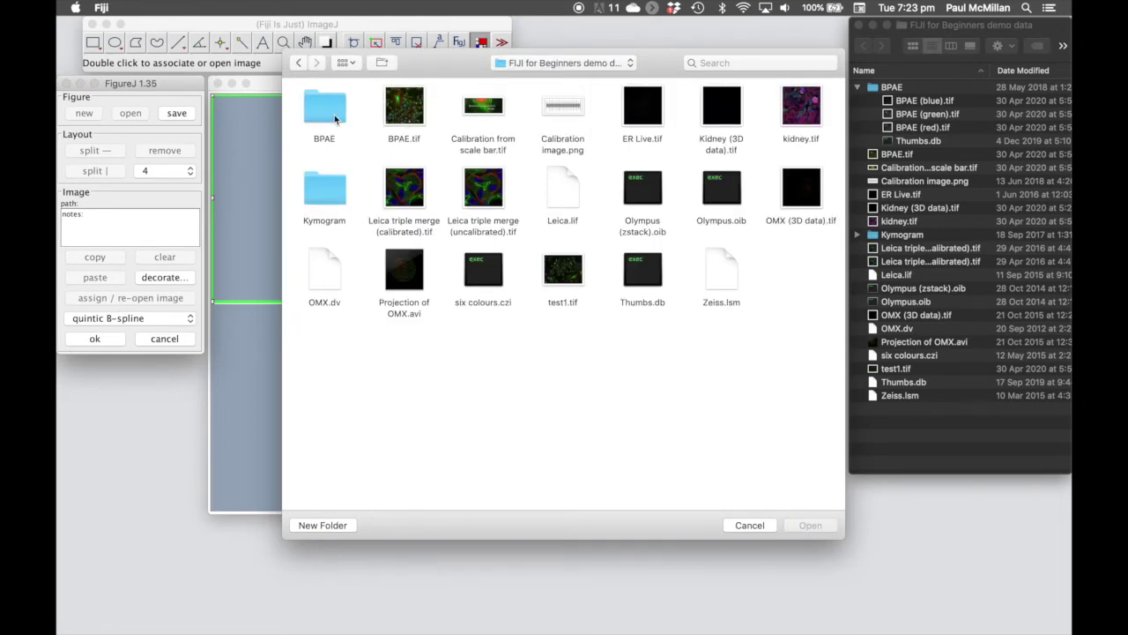
{"action": "double_click", "coordinate": [324, 107]}
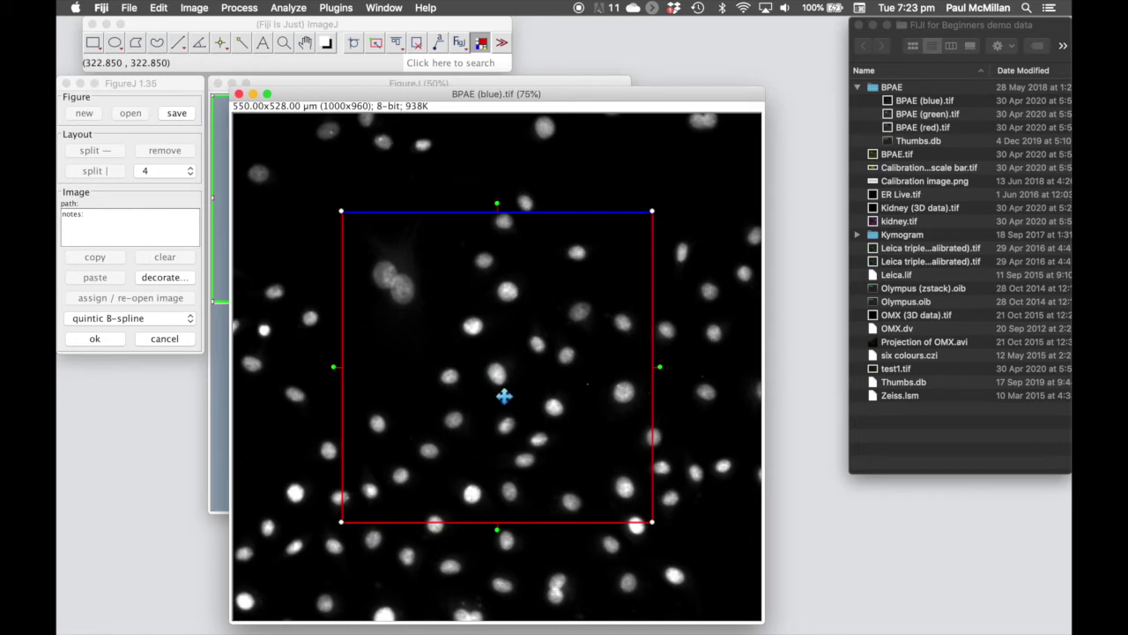
{"action": "key", "text": "Return"}
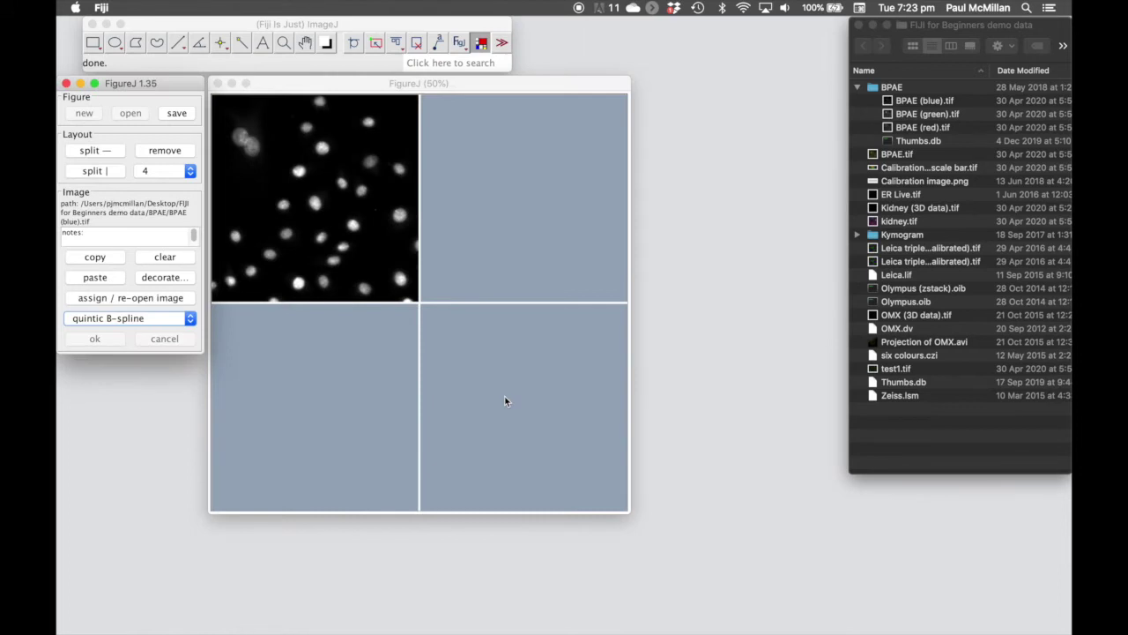
- Fill the top-right panel with BPAE (green).tif and the bottom-left with BPAE (red).tif
{"action": "double_click", "coordinate": [512, 200]}
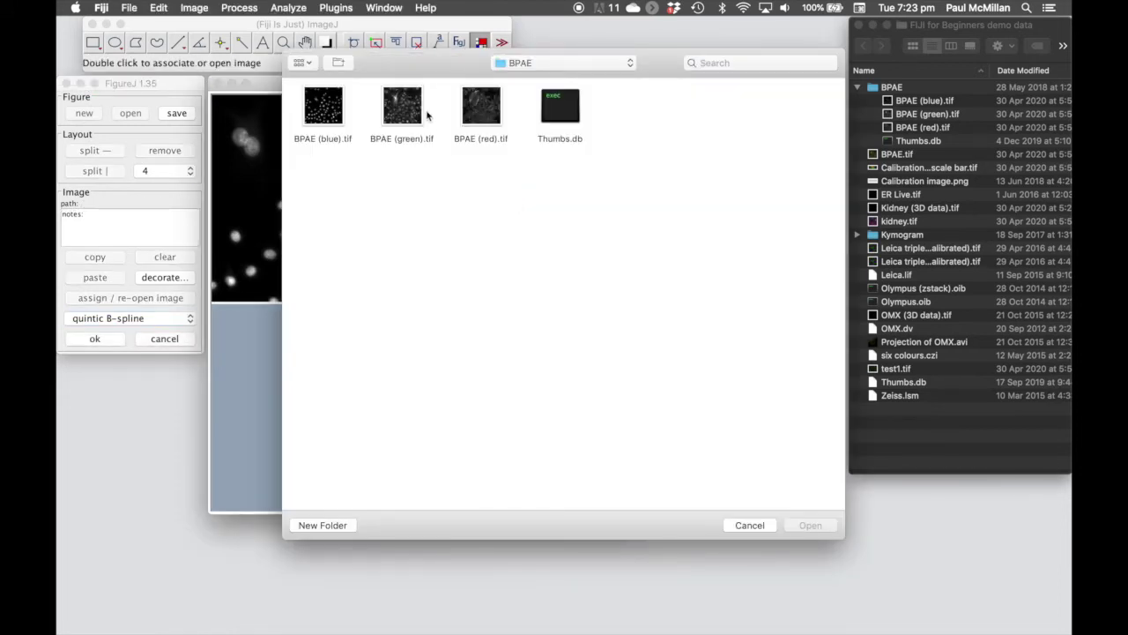
{"action": "double_click", "coordinate": [412, 106]}
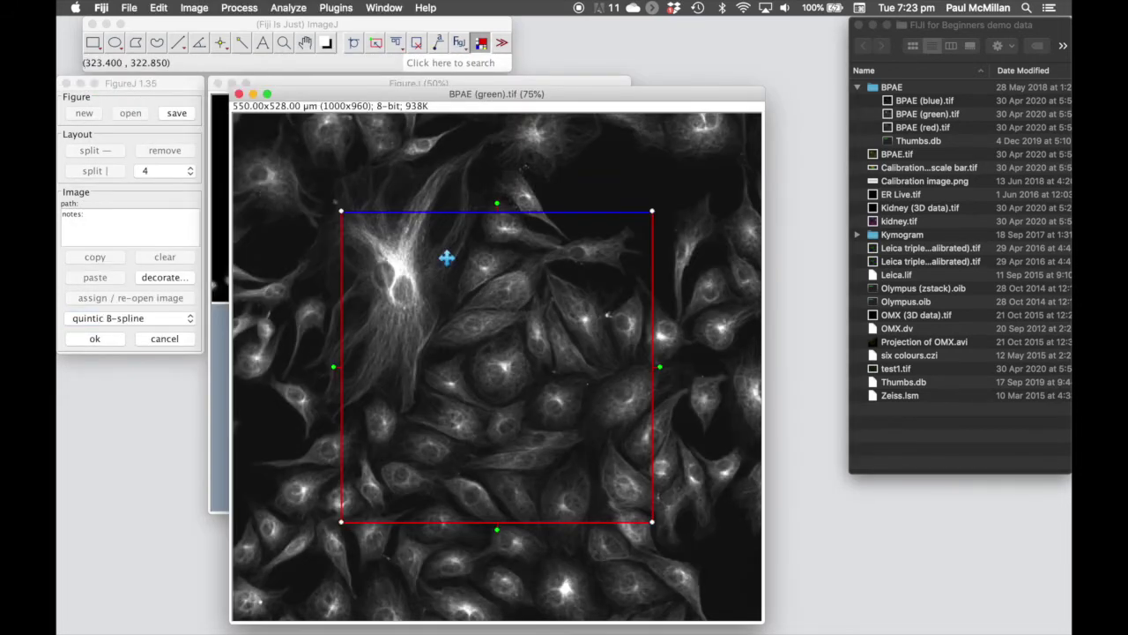
{"action": "key", "text": "Return"}
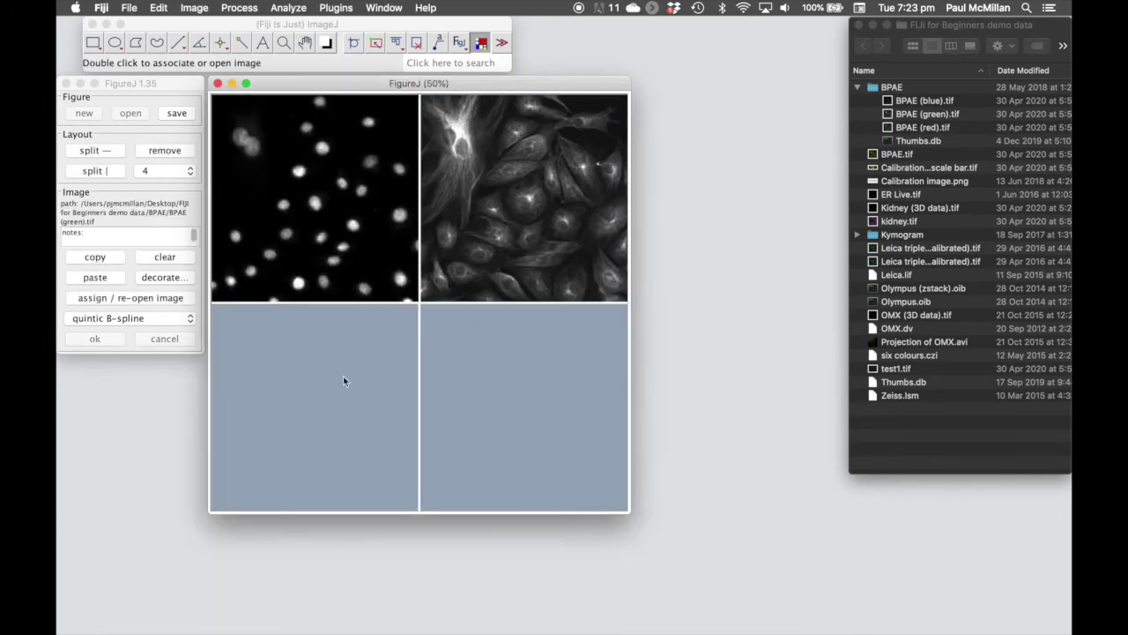
{"action": "double_click", "coordinate": [322, 386]}
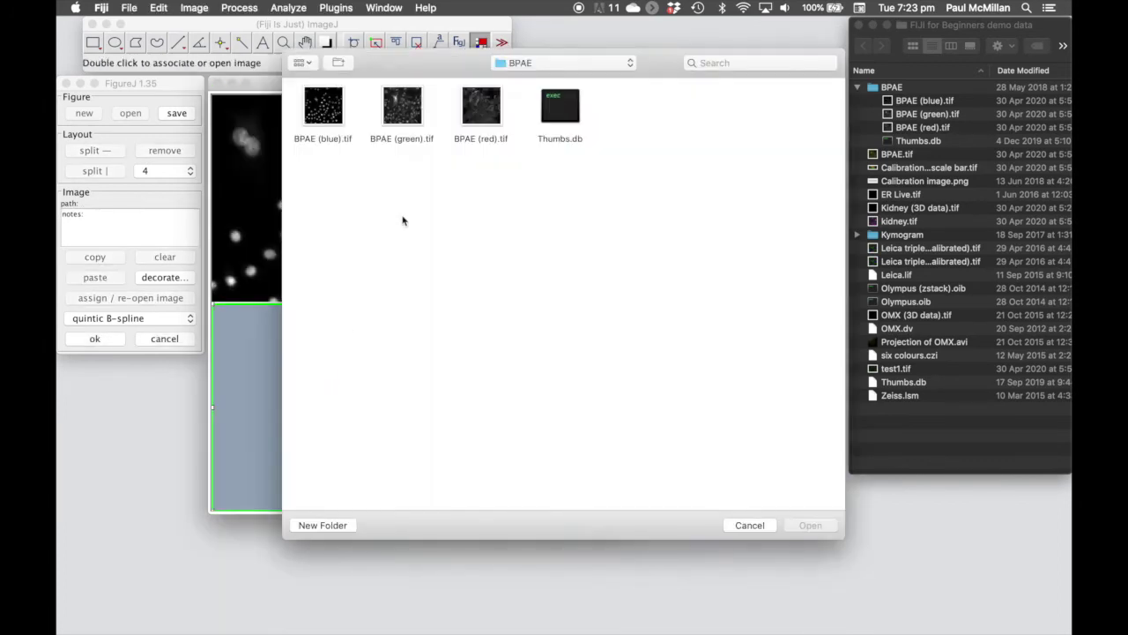
{"action": "double_click", "coordinate": [489, 115]}
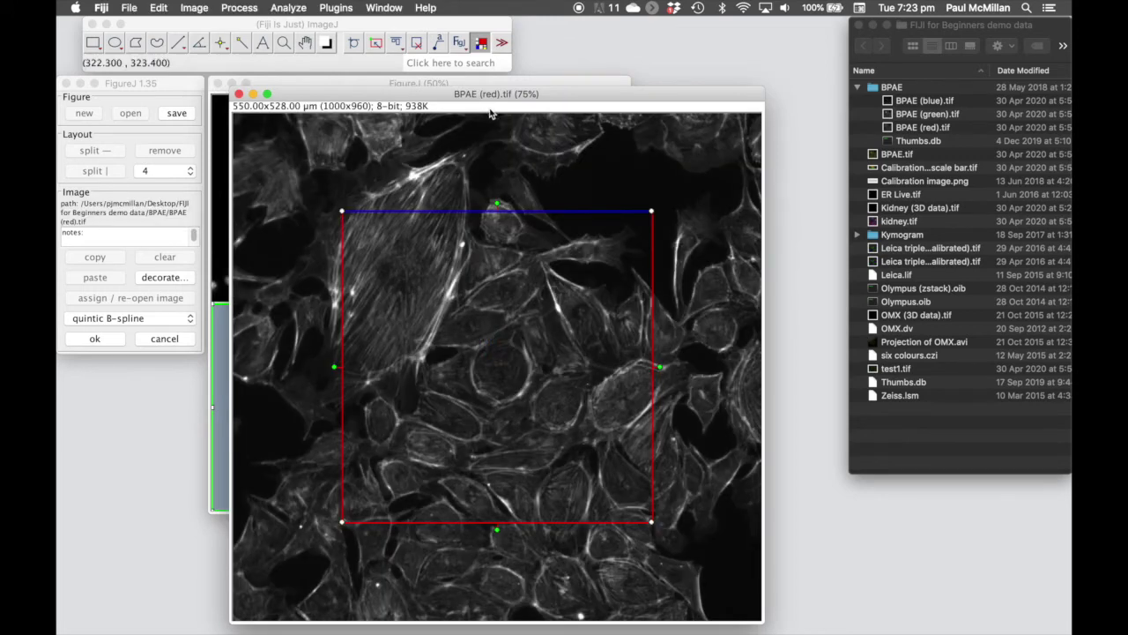
{"action": "key", "text": "Return"}
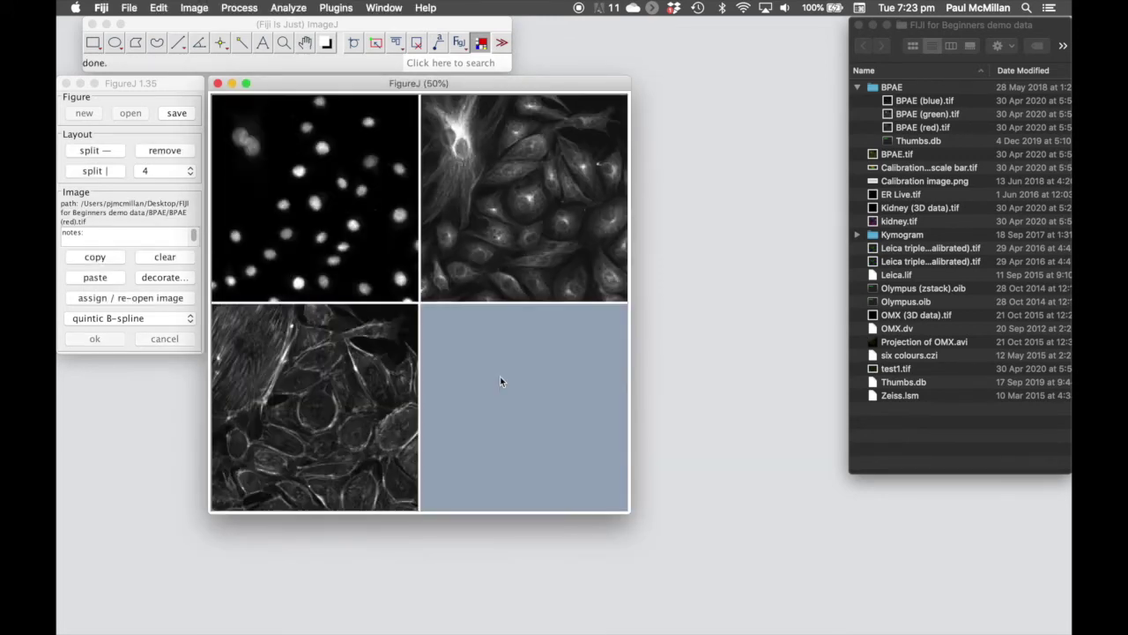
{"action": "left_click", "coordinate": [885, 154]}
- Drag BPAE.tif onto the bottom-right panel and accept its crop
{"action": "left_click", "coordinate": [885, 156]}
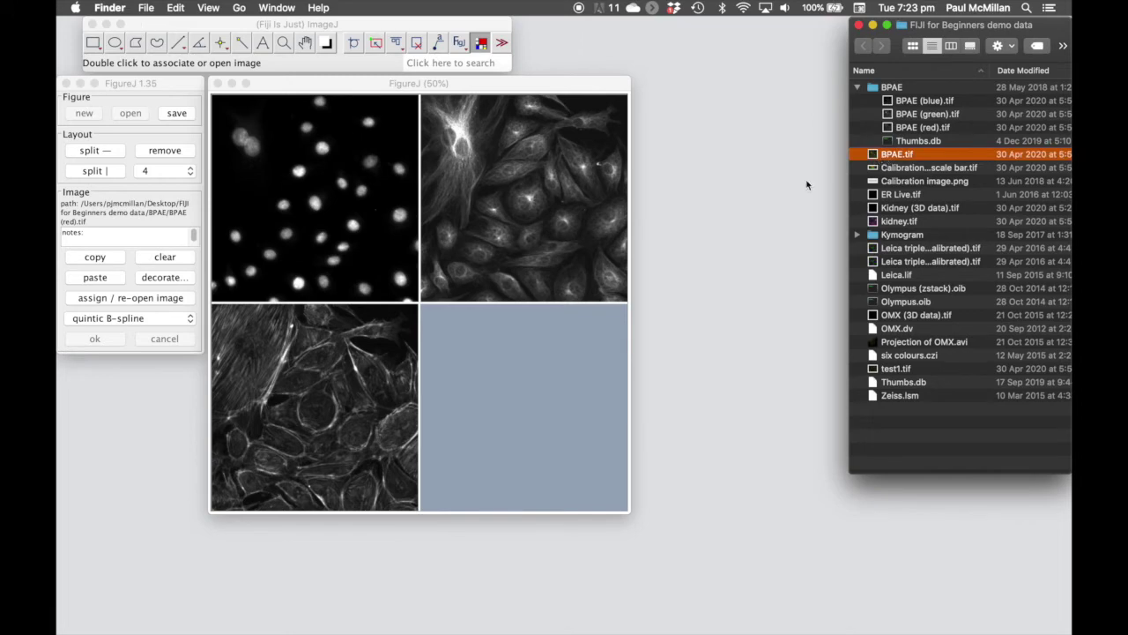
{"action": "left_click_drag", "start_coordinate": [806, 185], "coordinate": [532, 388]}
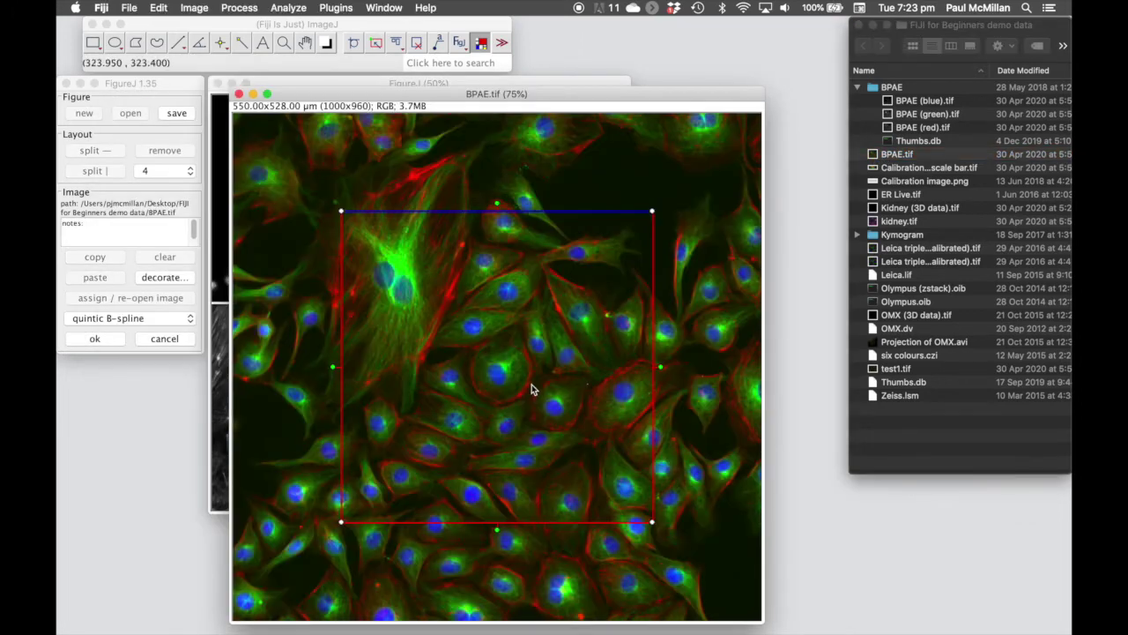
{"action": "double_click", "coordinate": [516, 374]}
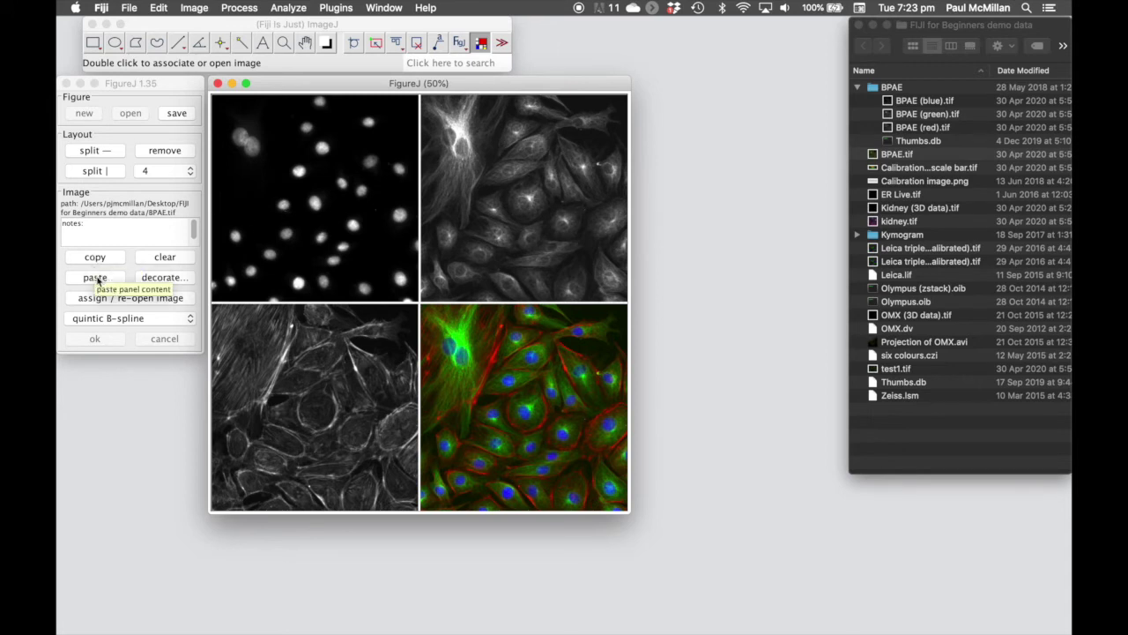
{"action": "left_click", "coordinate": [165, 281]}
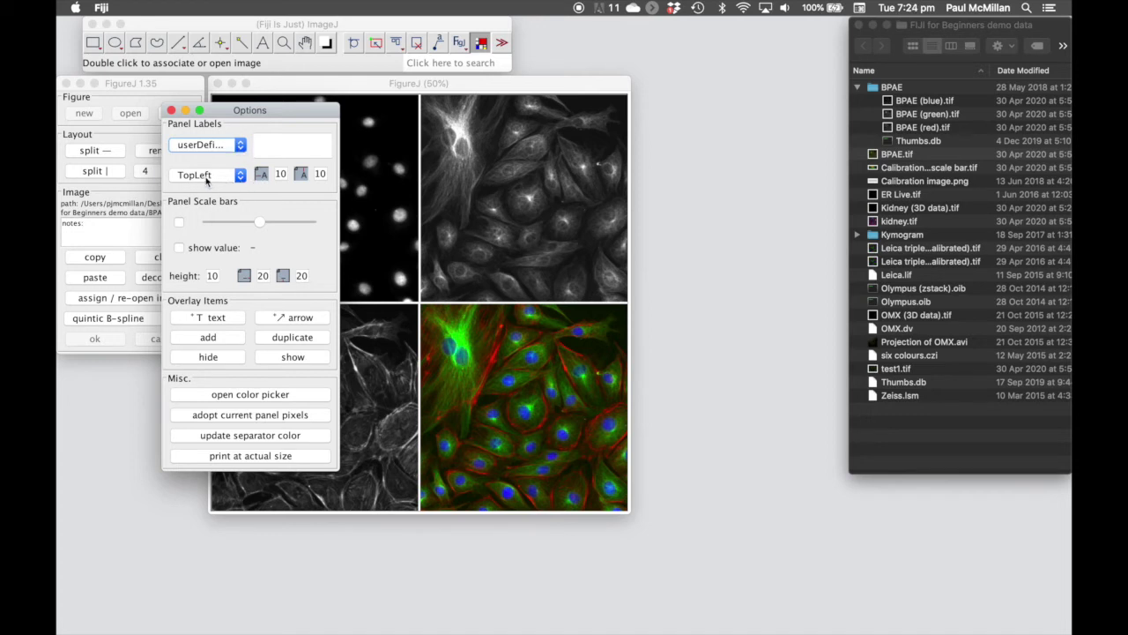
- Set panel labels to ABC style at the TopLeft position
{"action": "left_click", "coordinate": [206, 180]}
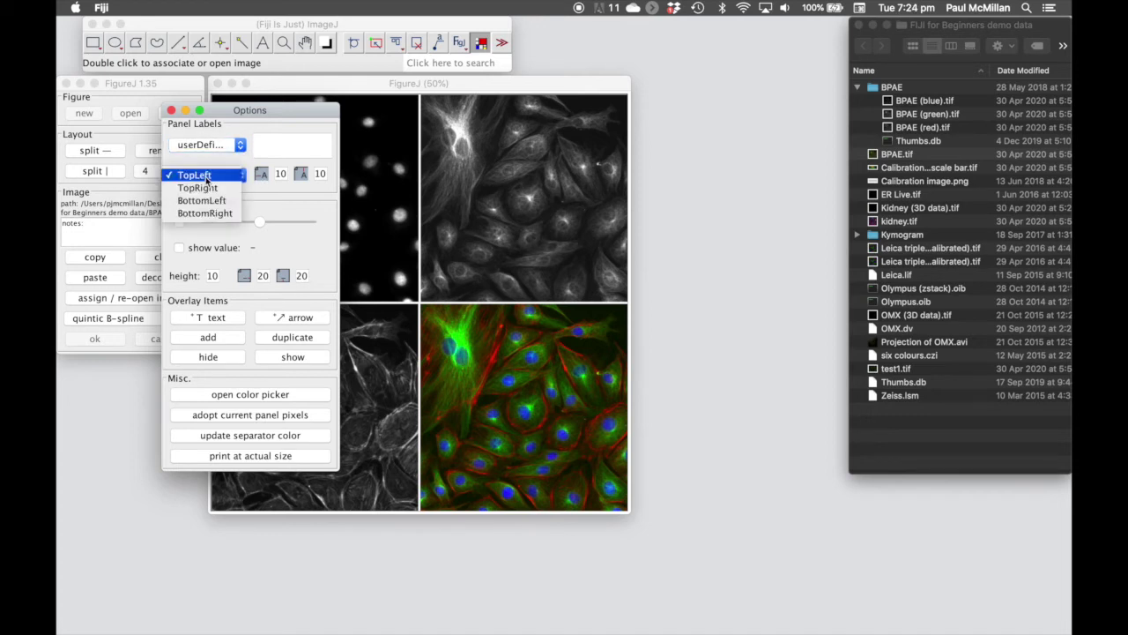
{"action": "left_click", "coordinate": [207, 180]}
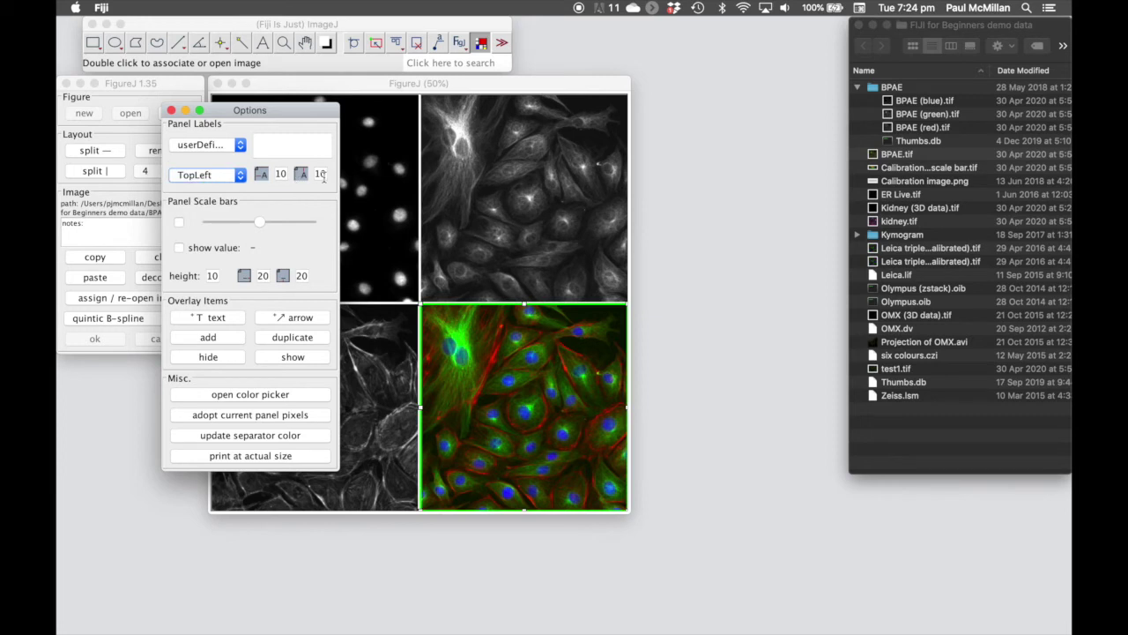
{"action": "left_click", "coordinate": [236, 147]}
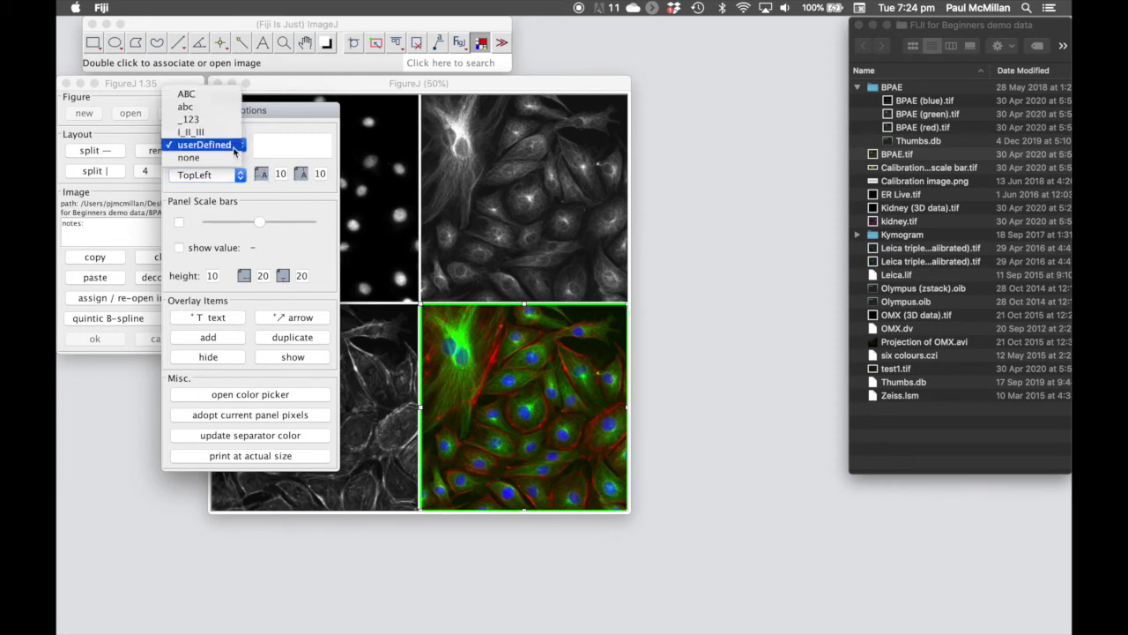
{"action": "left_click", "coordinate": [216, 95]}
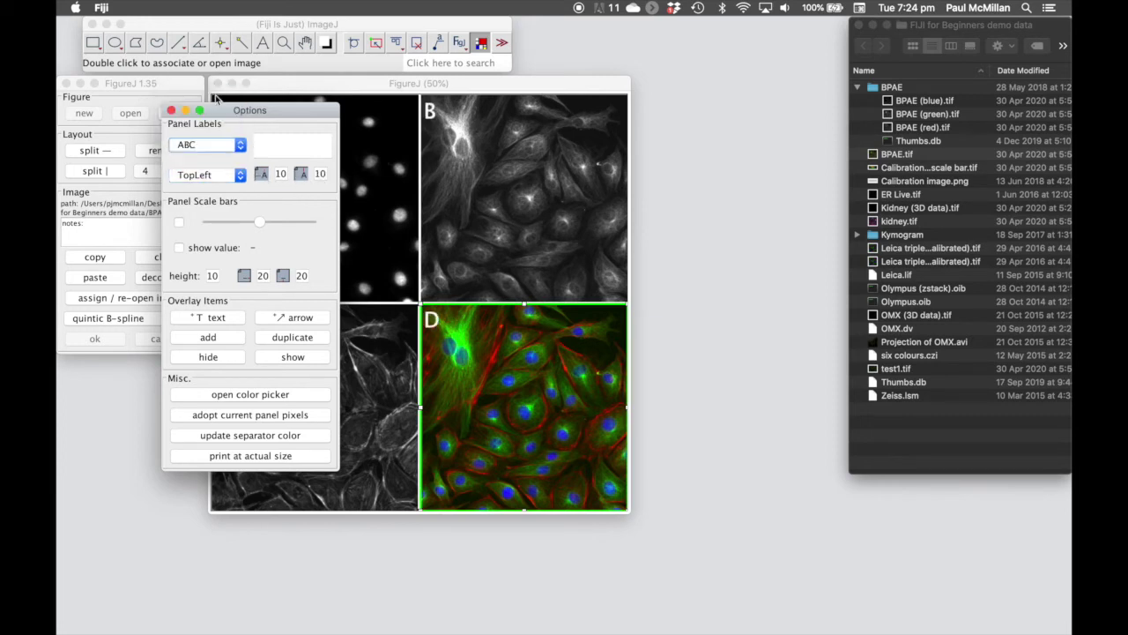
{"action": "left_click_drag", "start_coordinate": [222, 111], "coordinate": [698, 83]}
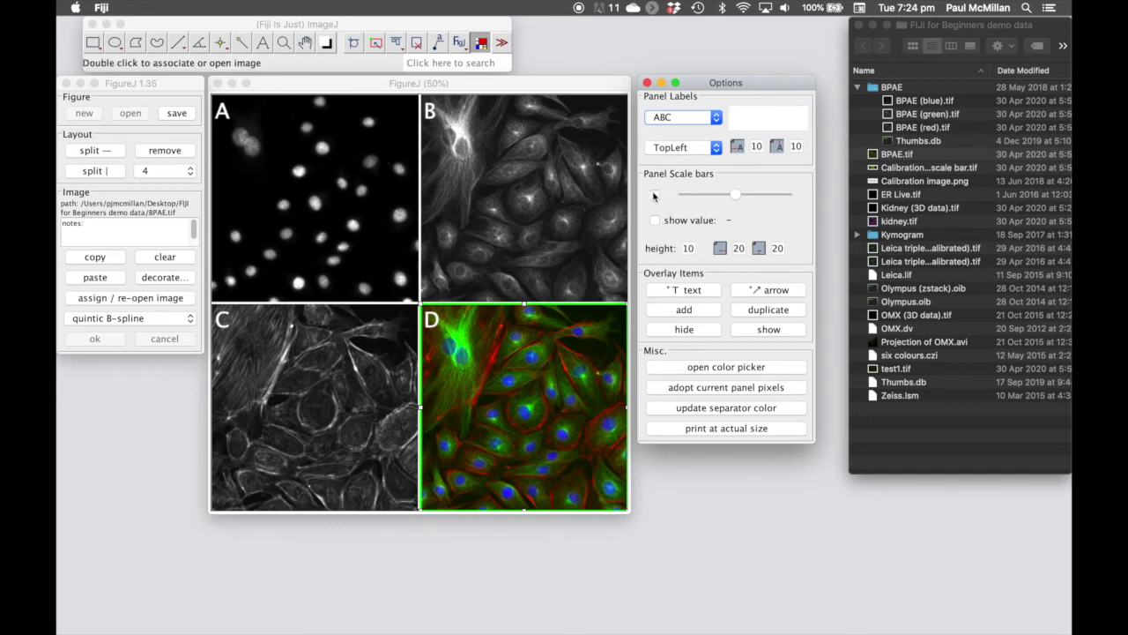
- Turn on panel scale bars and set the bar length to 100 µm
{"action": "left_click", "coordinate": [654, 196]}
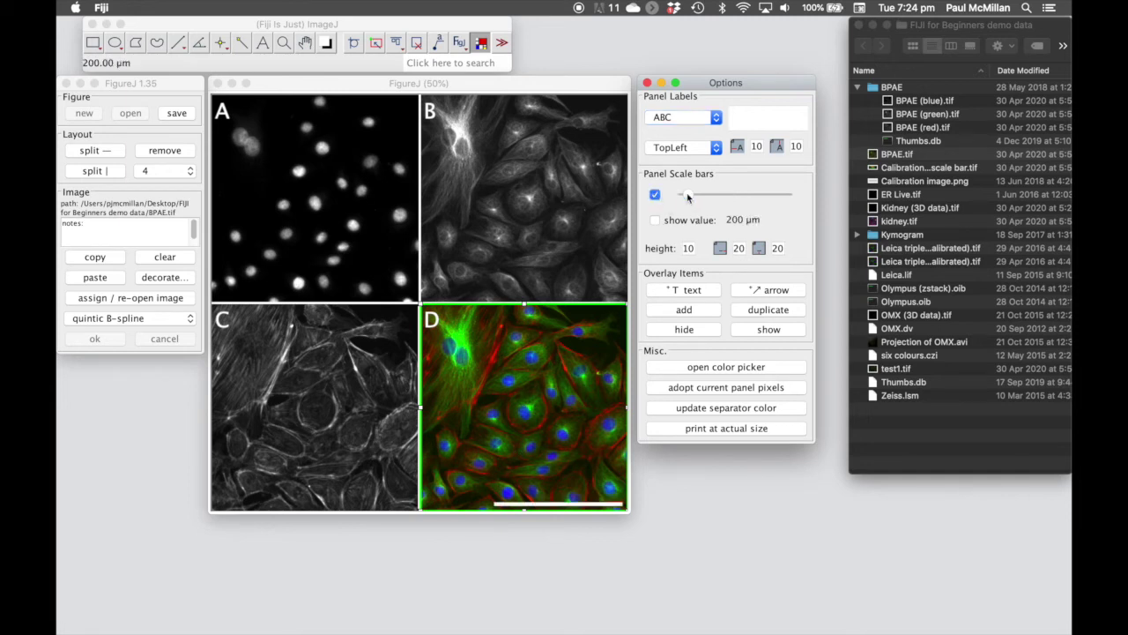
{"action": "left_click_drag", "start_coordinate": [688, 194], "coordinate": [746, 209]}
{"action": "left_click", "coordinate": [655, 220]}
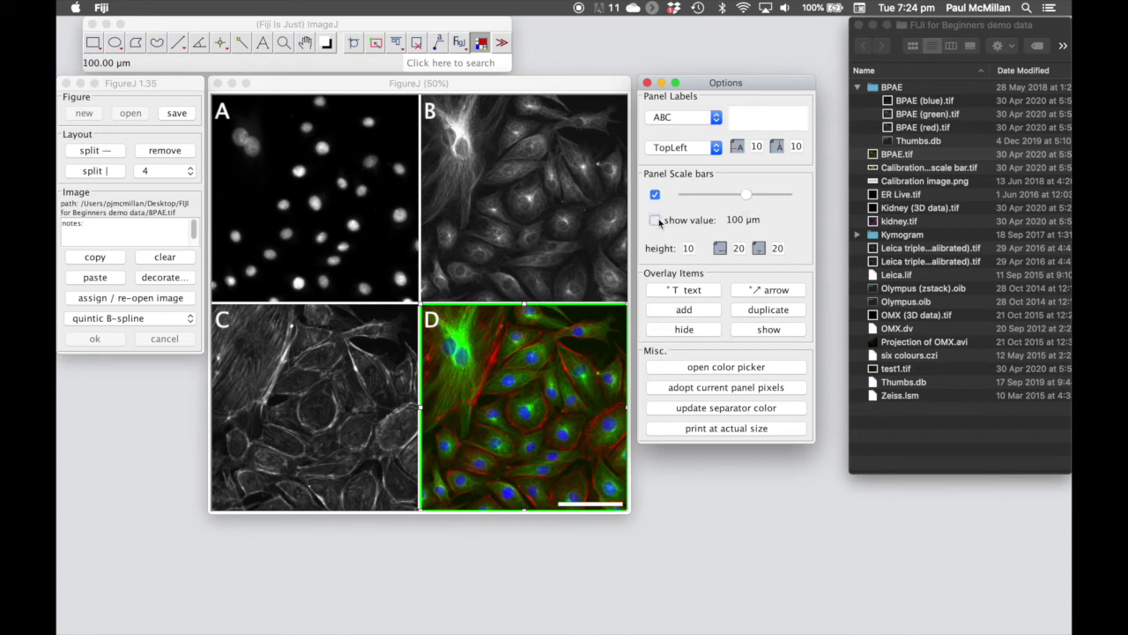
{"action": "left_click", "coordinate": [656, 221]}
{"action": "left_click", "coordinate": [656, 220]}
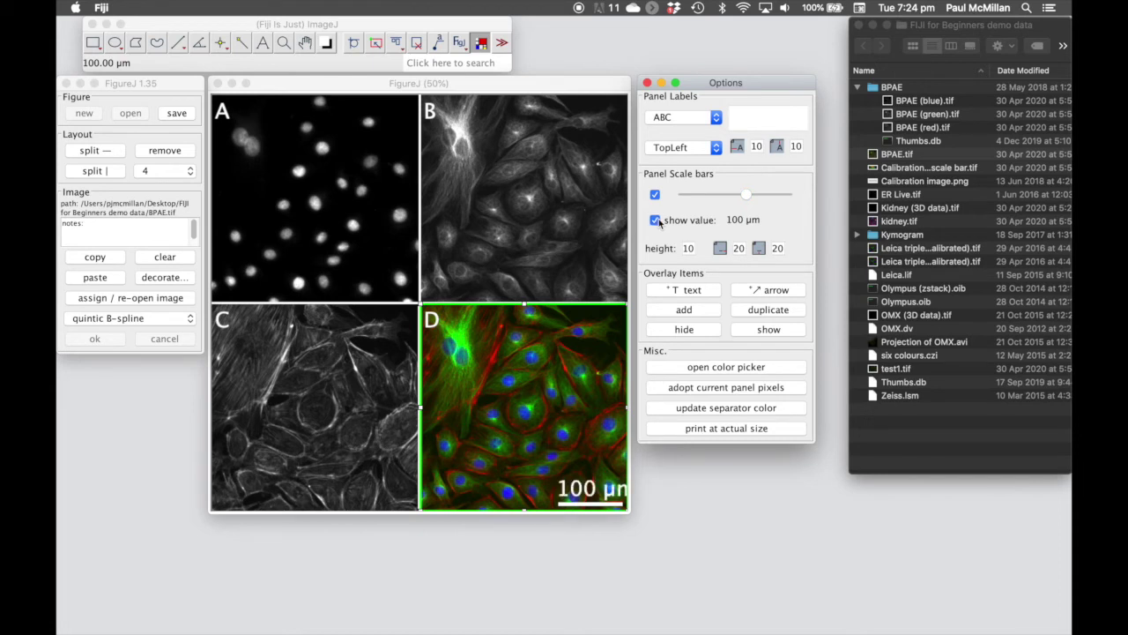
- Set the text font size to 30 and hide the scale bar's value label
{"action": "double_click", "coordinate": [264, 45]}
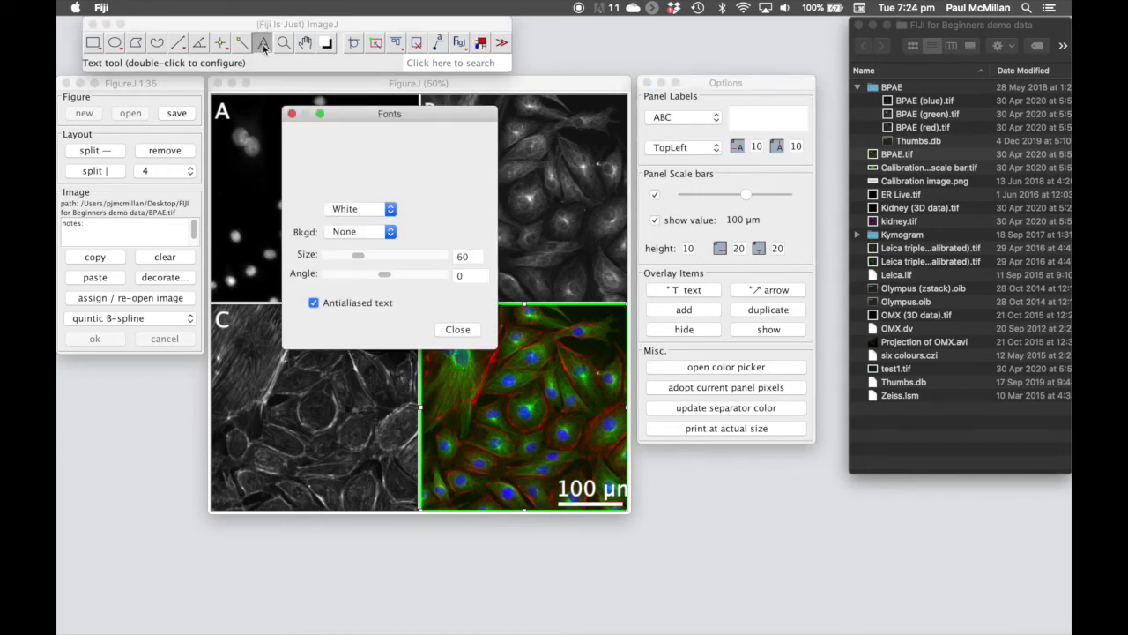
{"action": "left_click_drag", "start_coordinate": [370, 121], "coordinate": [773, 341]}
{"action": "left_click", "coordinate": [877, 474]}
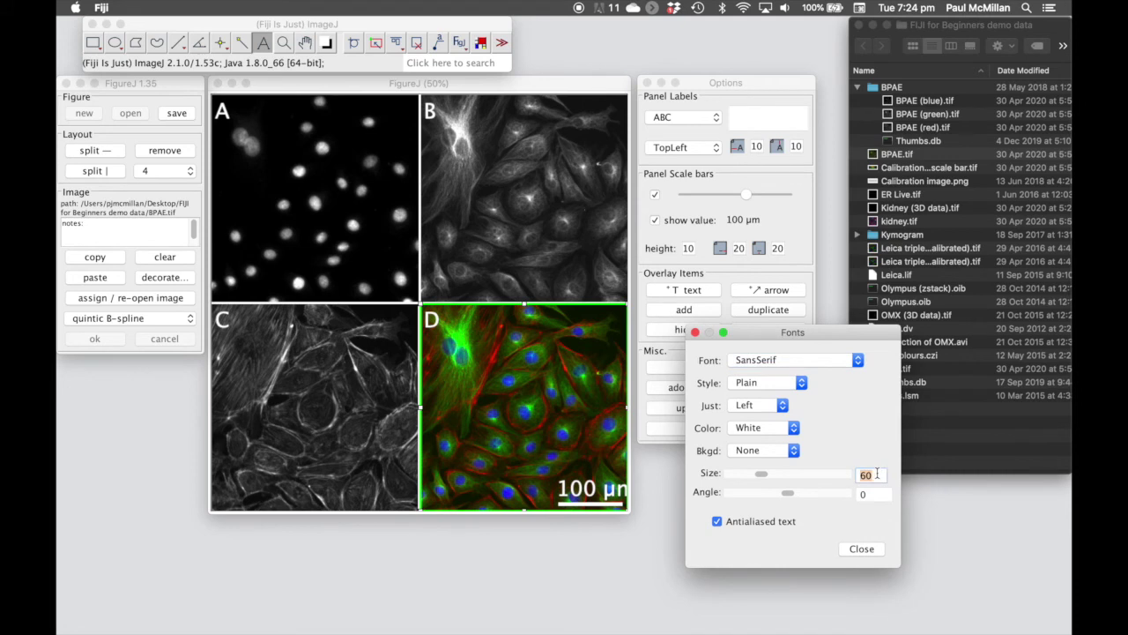
{"action": "type", "text": "30"}
{"action": "left_click", "coordinate": [655, 221]}
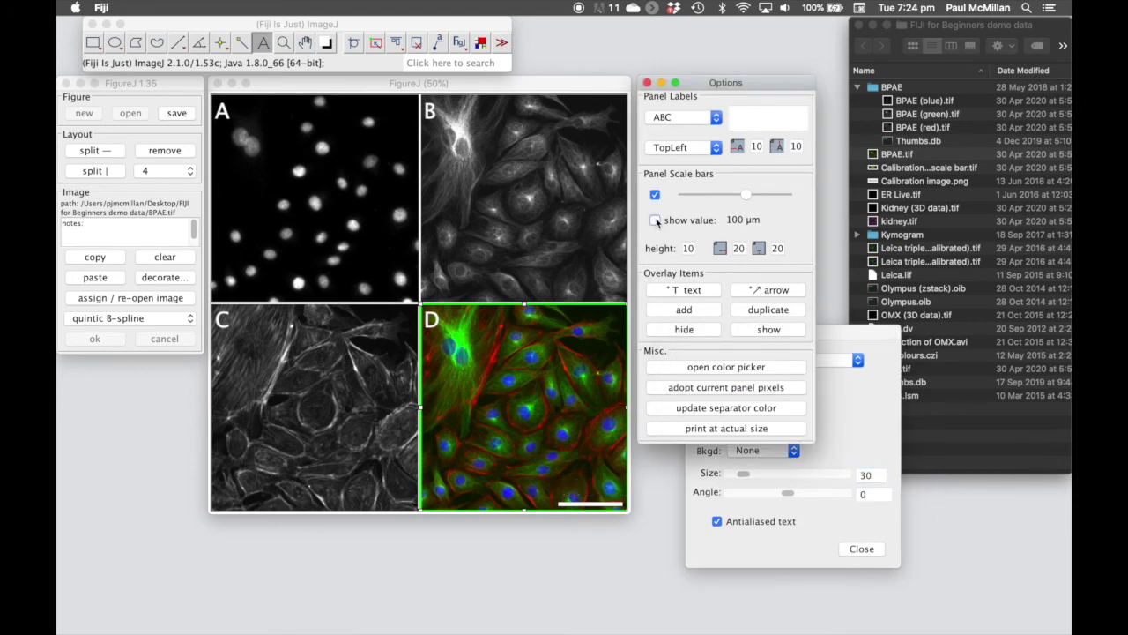
{"action": "left_click", "coordinate": [656, 220]}
{"action": "left_click", "coordinate": [655, 220]}
{"action": "left_click_drag", "start_coordinate": [832, 334], "coordinate": [977, 331]}
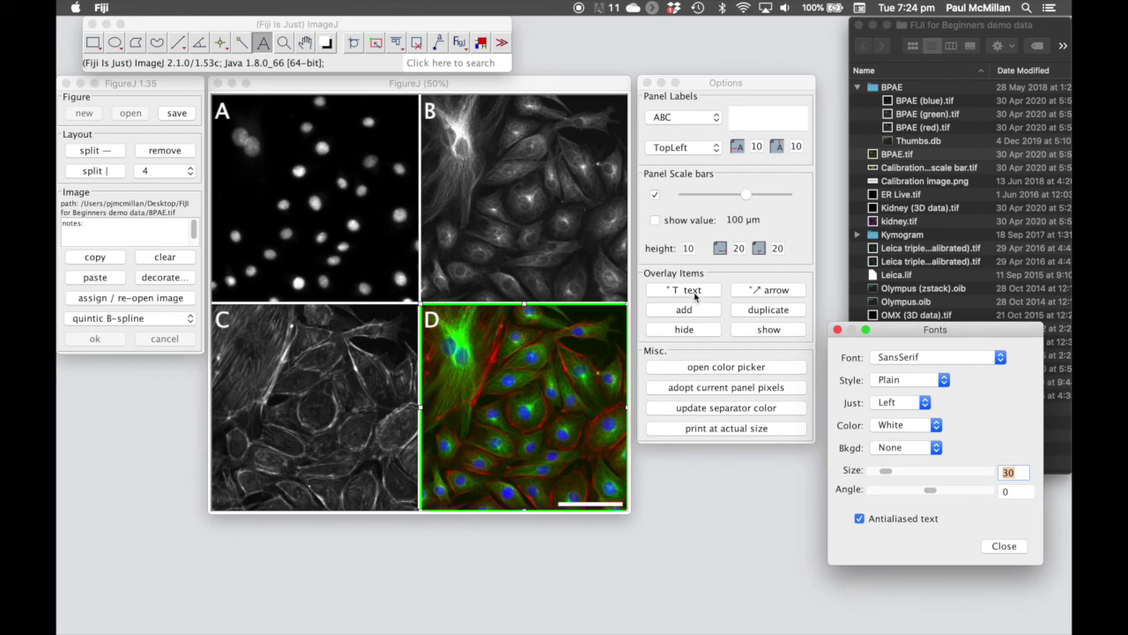
- Draw a white arrow pointing at a cell in panel A, with arrow width 5
{"action": "left_click", "coordinate": [774, 293]}
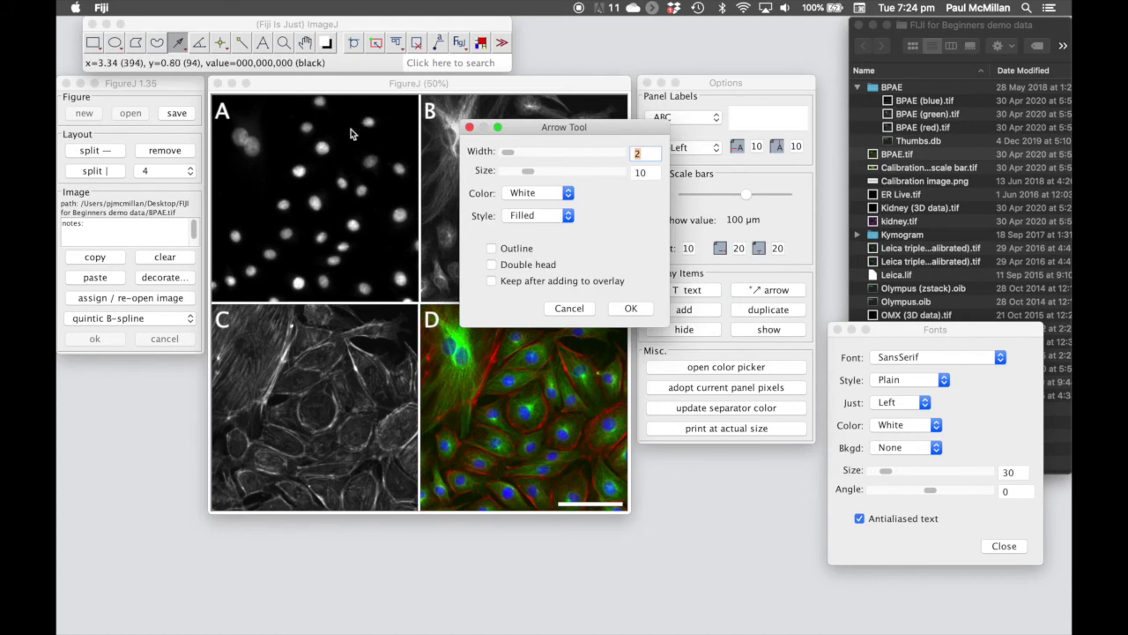
{"action": "left_click", "coordinate": [350, 118]}
{"action": "left_click_drag", "start_coordinate": [350, 118], "coordinate": [331, 143]}
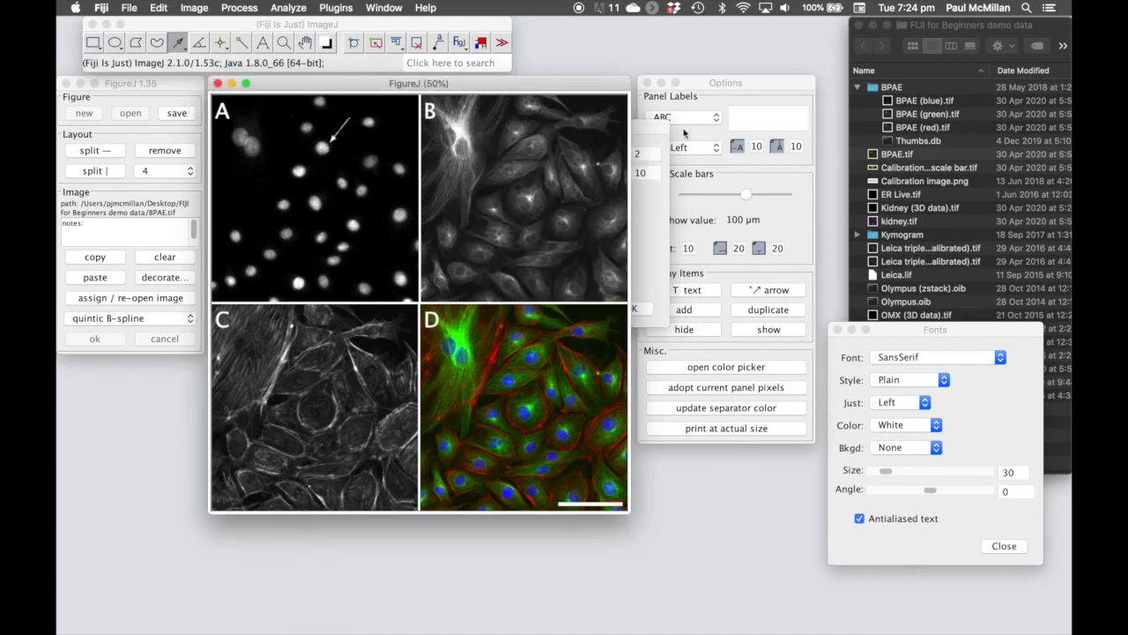
{"action": "left_click", "coordinate": [652, 148]}
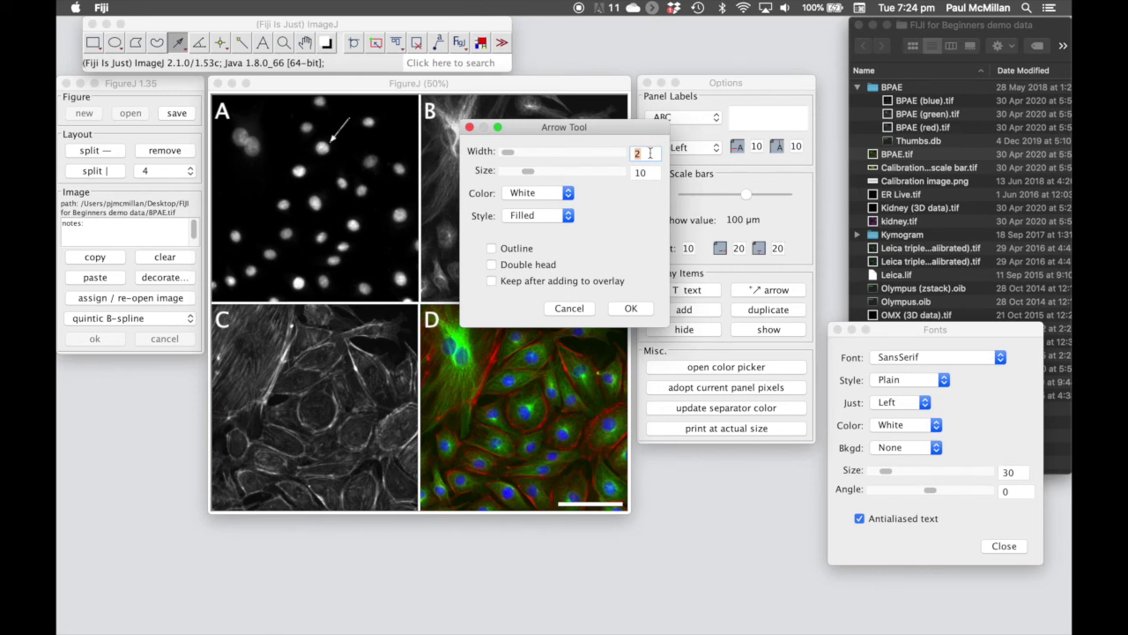
{"action": "type", "text": "5"}
{"action": "left_click_drag", "start_coordinate": [620, 130], "coordinate": [764, 465]}
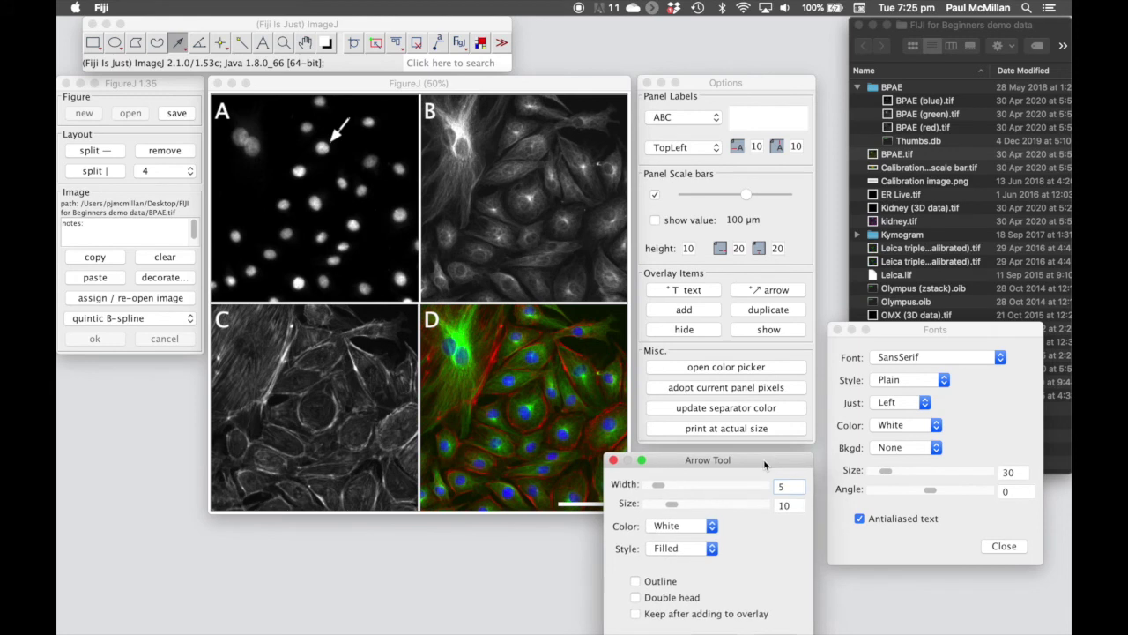
- Duplicate the arrow twice and reposition the copies toward other cells in panel A
{"action": "left_click", "coordinate": [775, 310]}
{"action": "left_click", "coordinate": [776, 310]}
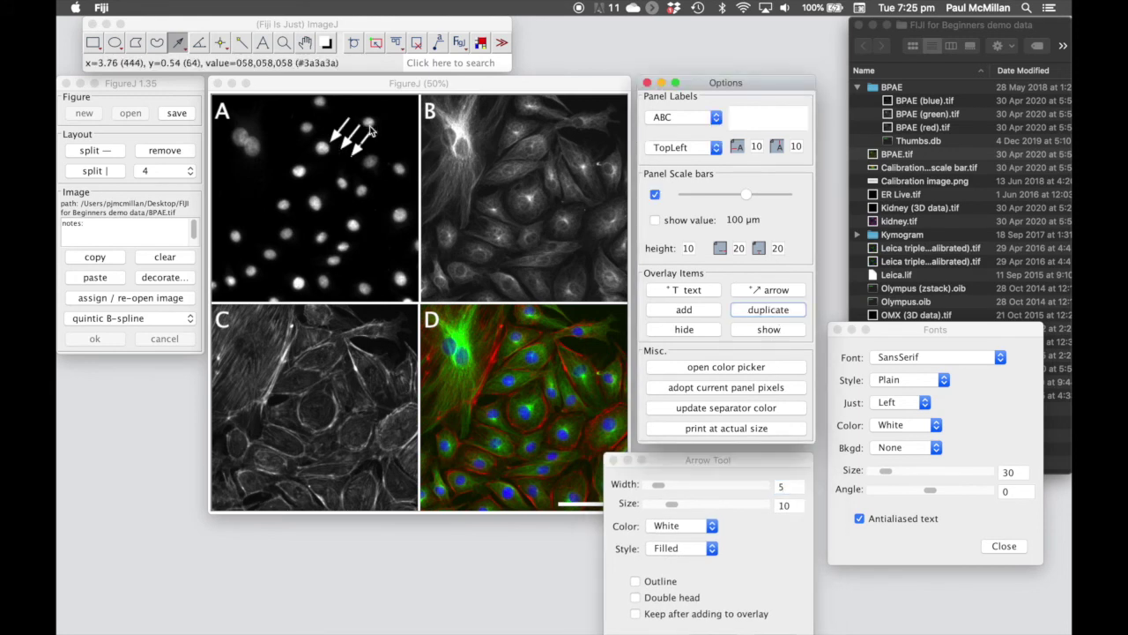
{"action": "left_click", "coordinate": [357, 151]}
{"action": "left_click_drag", "start_coordinate": [357, 151], "coordinate": [373, 209]}
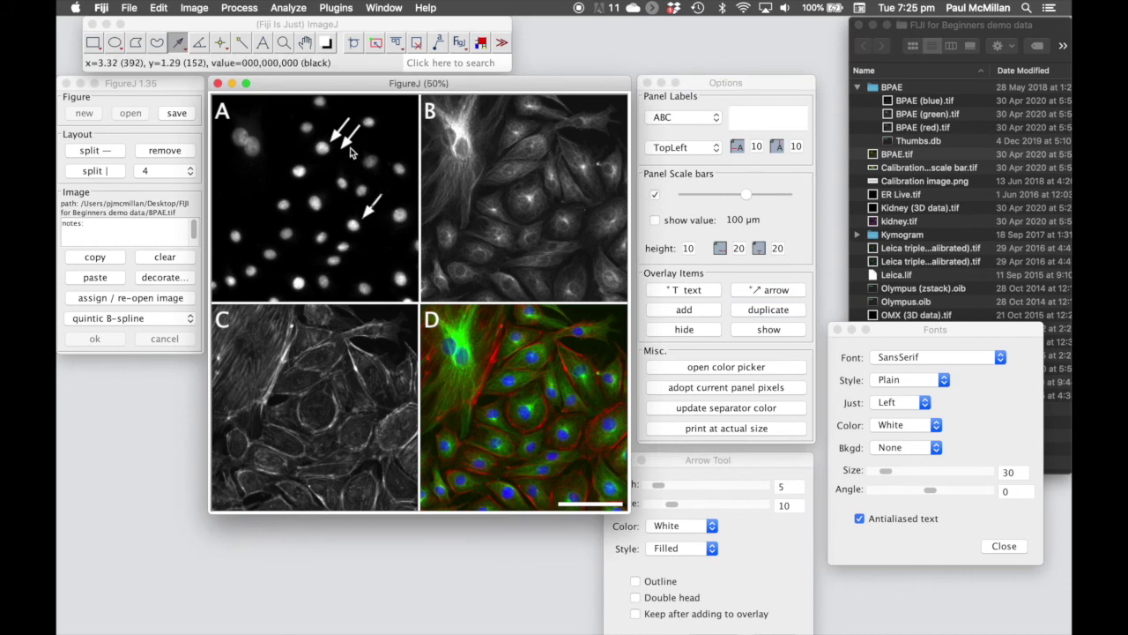
{"action": "mouse_move", "coordinate": [357, 126]}
{"action": "left_mouse_down"}
{"action": "mouse_move", "coordinate": [326, 185]}
{"action": "mouse_move", "coordinate": [268, 150]}
{"action": "mouse_move", "coordinate": [323, 185]}
{"action": "mouse_move", "coordinate": [329, 165]}
{"action": "mouse_move", "coordinate": [263, 126]}
{"action": "left_mouse_up"}
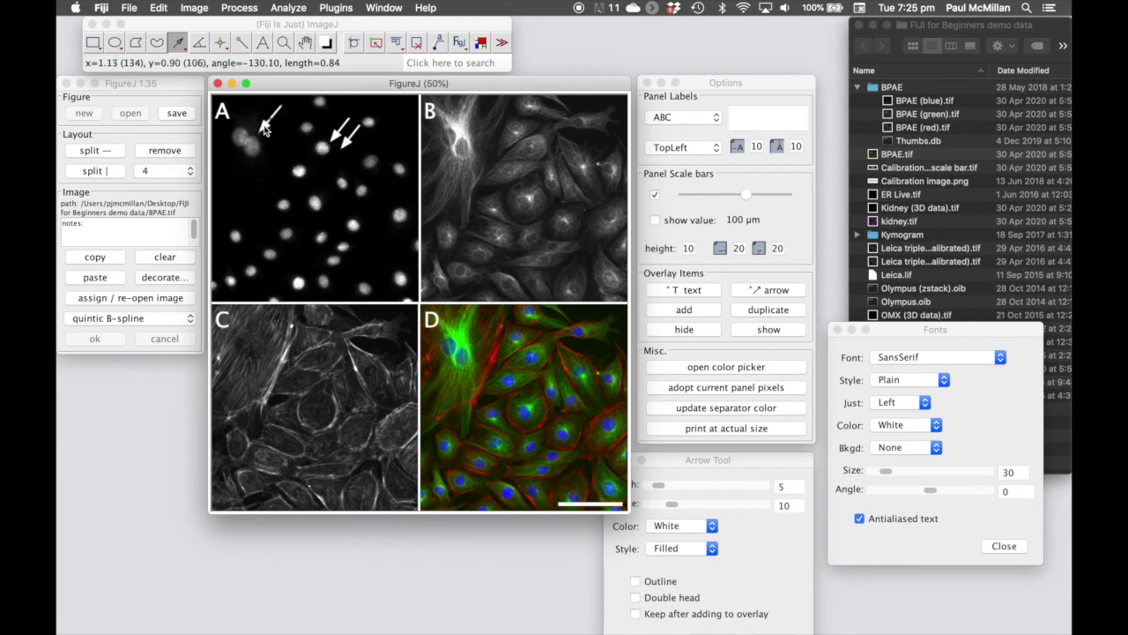
- Add the three panel A arrows to the figure overlay, checking them with hide and show
{"action": "left_click", "coordinate": [690, 314]}
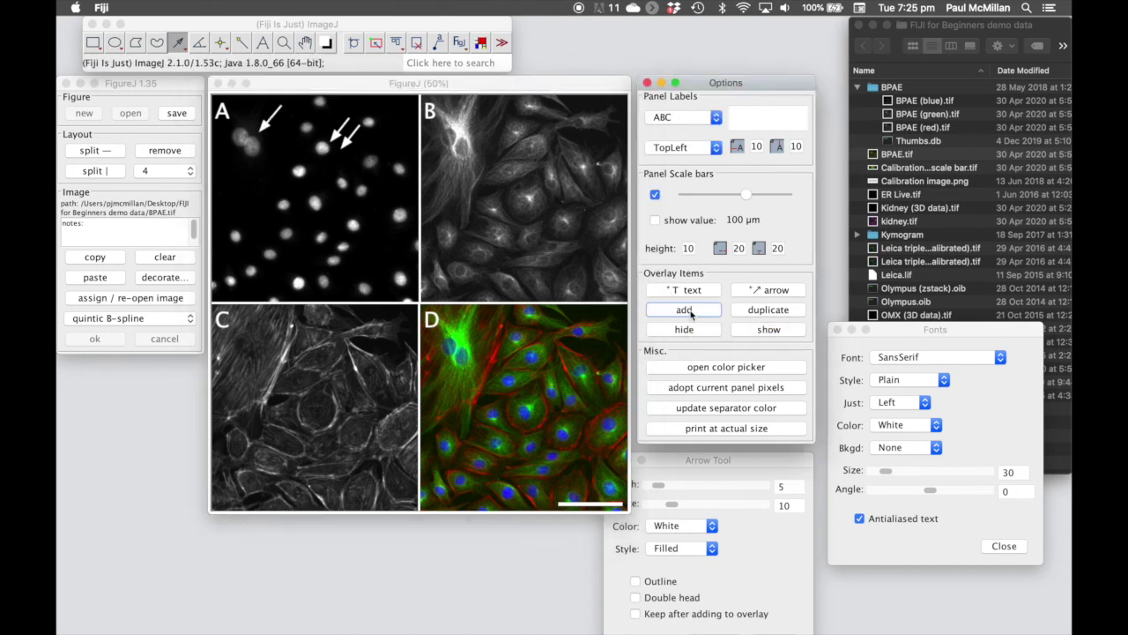
{"action": "left_click", "coordinate": [693, 330]}
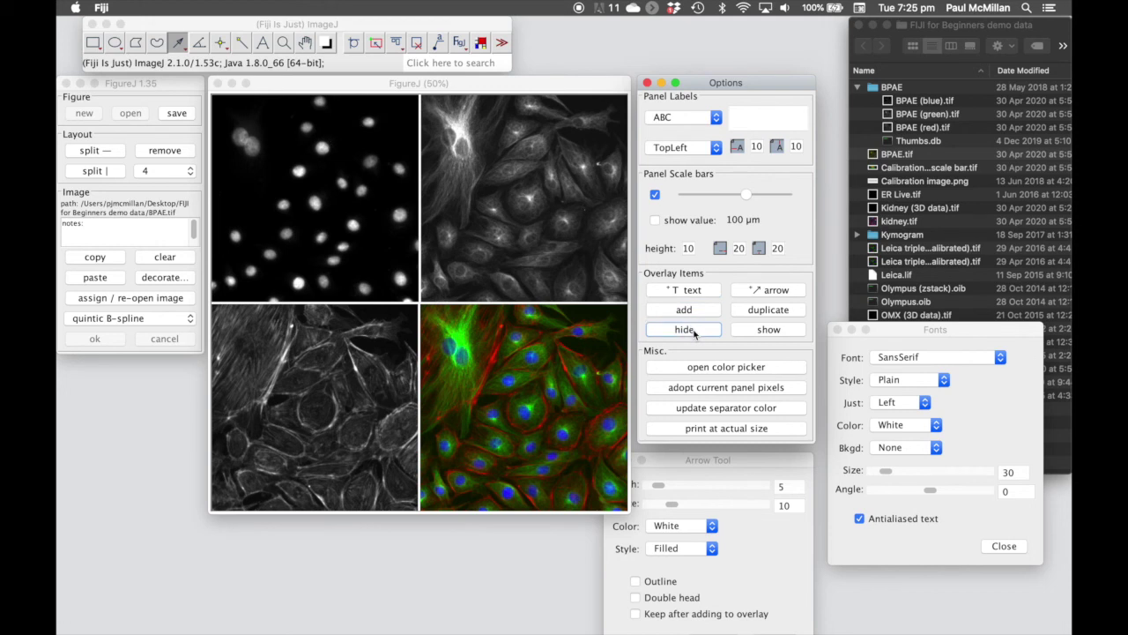
{"action": "left_click", "coordinate": [769, 331]}
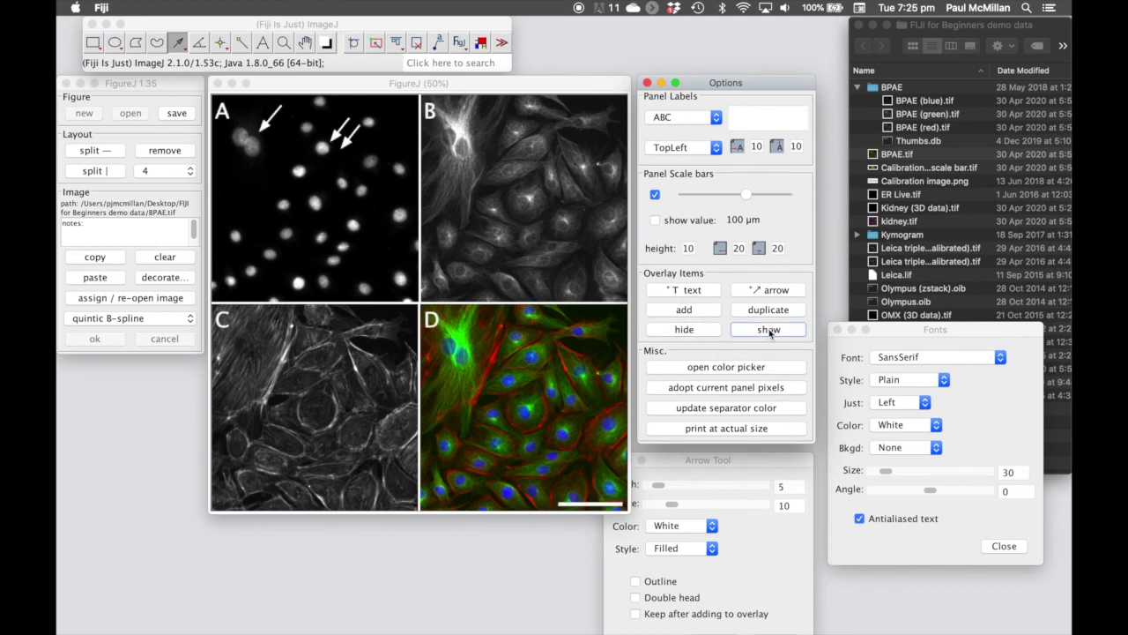
{"action": "left_click", "coordinate": [717, 372]}
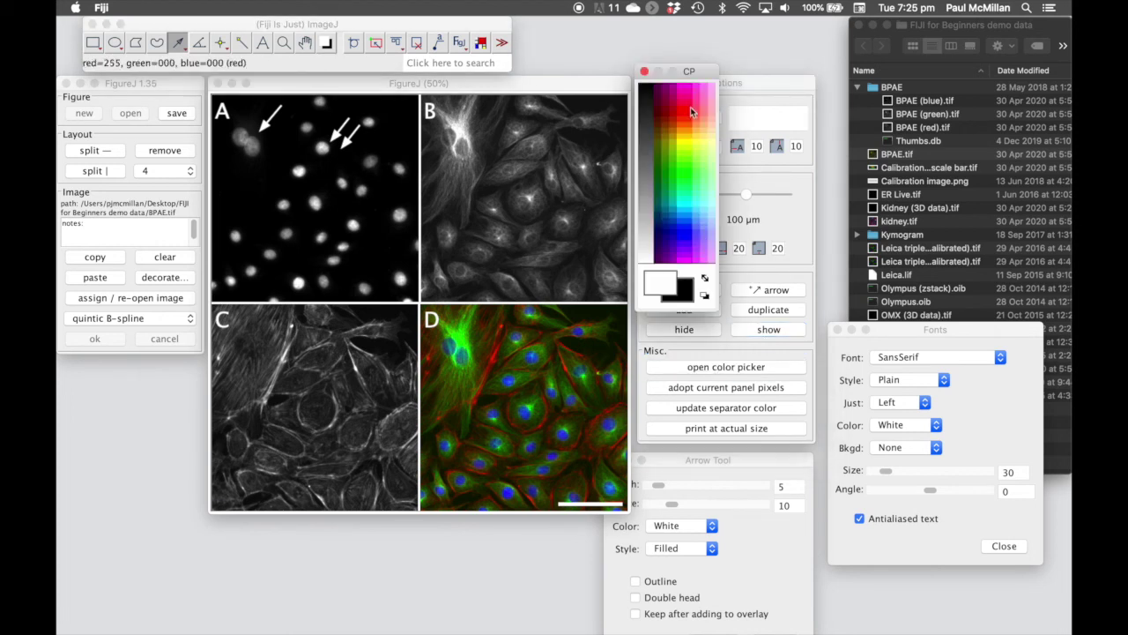
{"action": "left_click", "coordinate": [644, 71]}
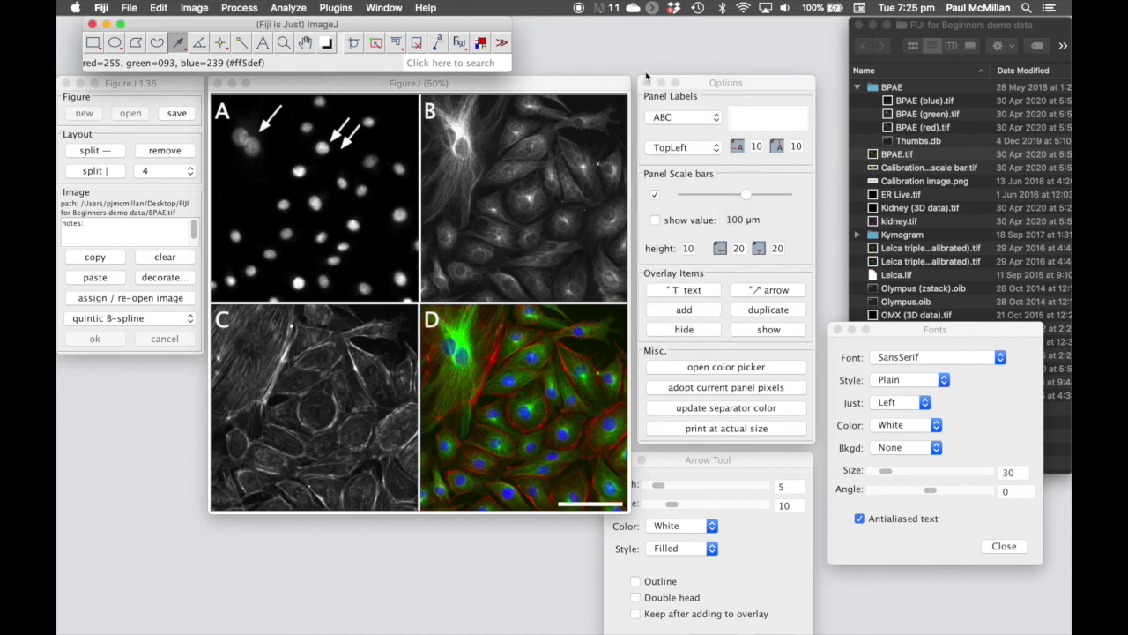
{"action": "left_click", "coordinate": [559, 92]}
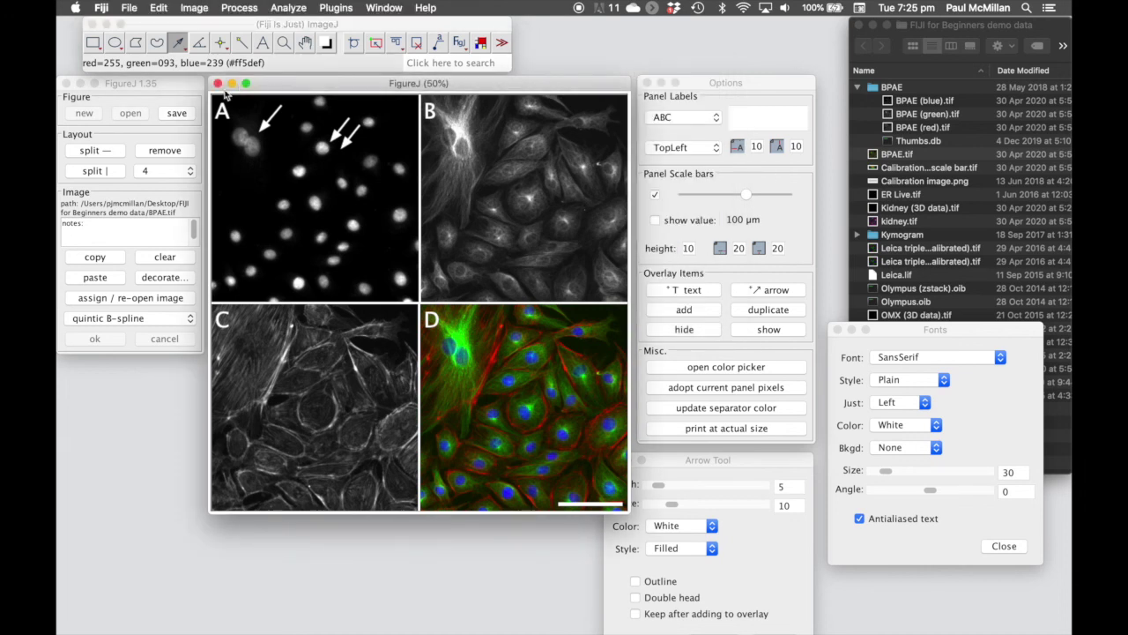
- Save the FigureJ figure into a newly created 'FIGURE 1' folder
{"action": "left_click", "coordinate": [176, 114]}
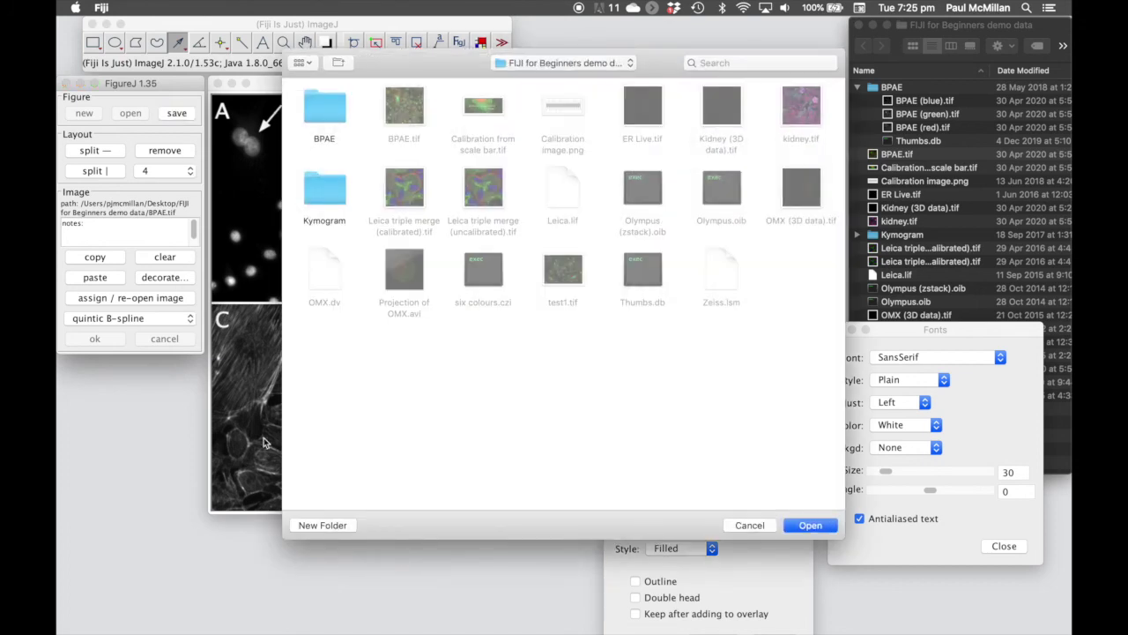
{"action": "left_click", "coordinate": [322, 525]}
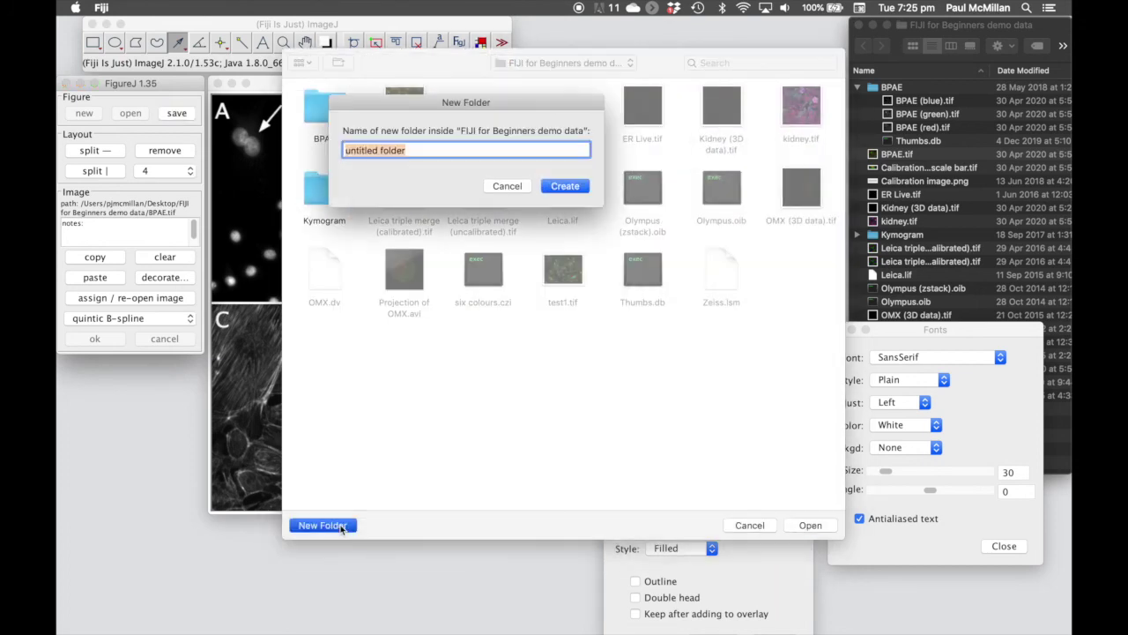
{"action": "type", "text": "FIGU"}
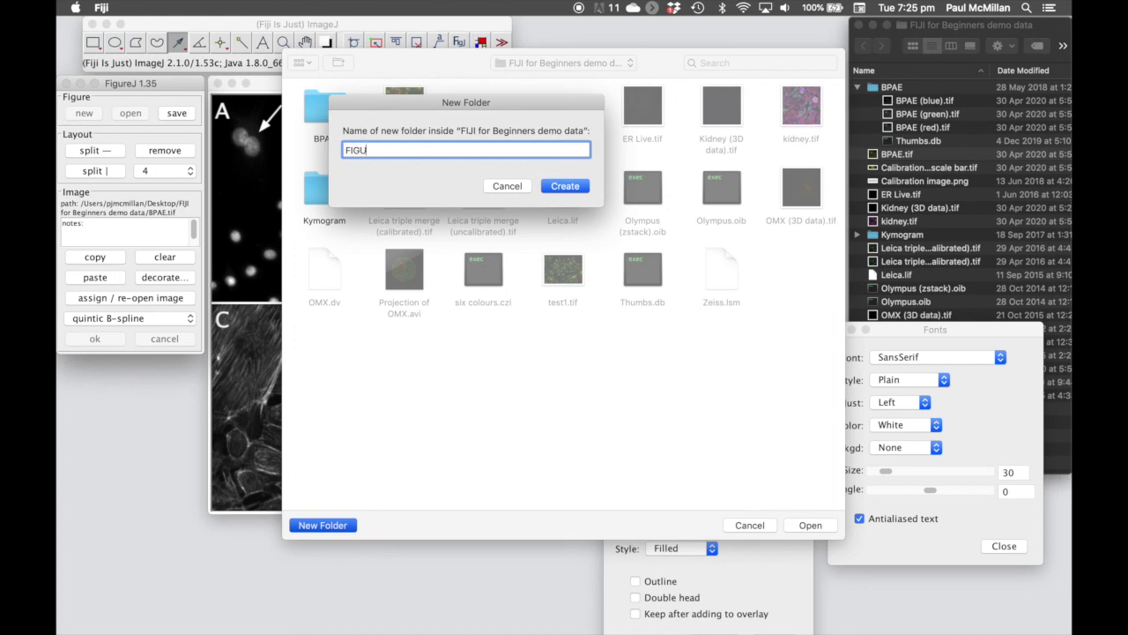
{"action": "type", "text": "RE 1"}
{"action": "key", "text": "Return"}
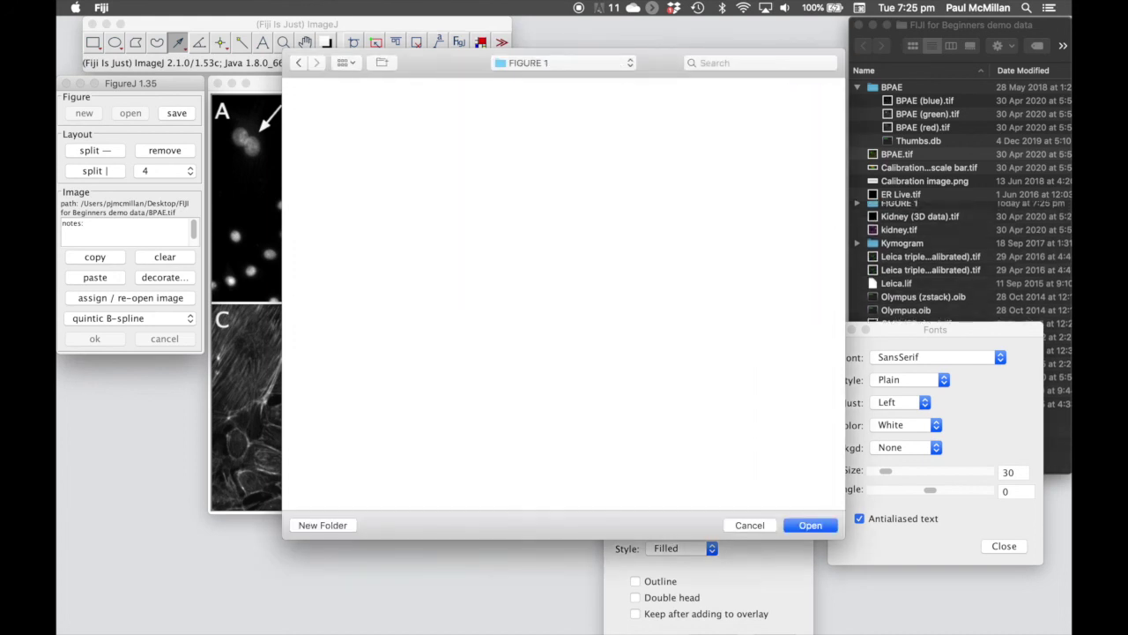
{"action": "left_click", "coordinate": [813, 526]}
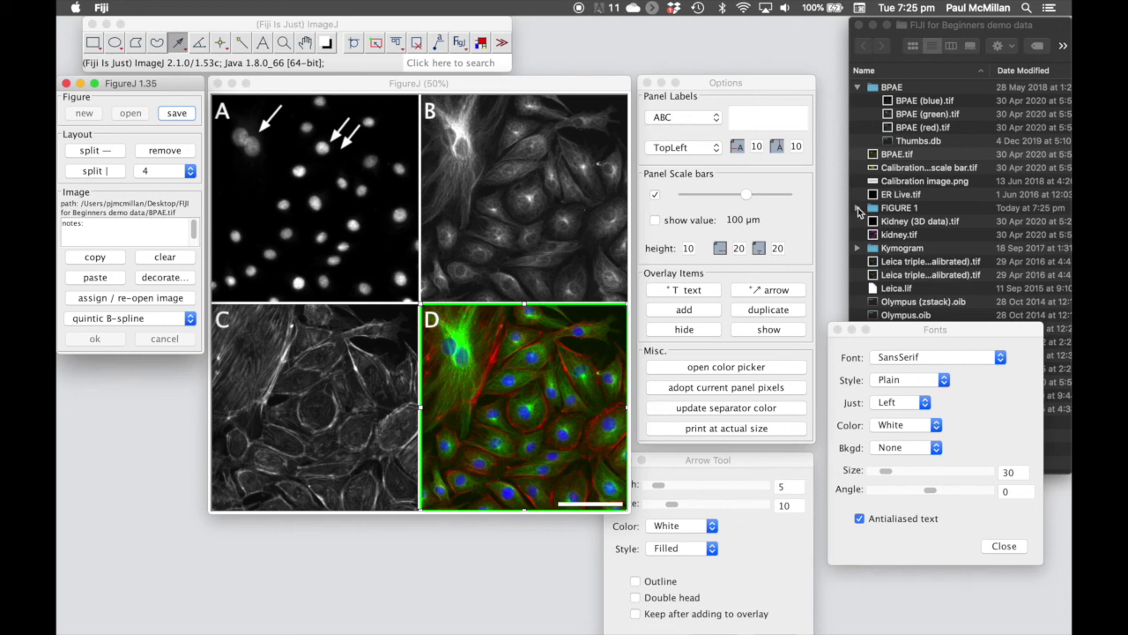
{"action": "left_click", "coordinate": [858, 208]}
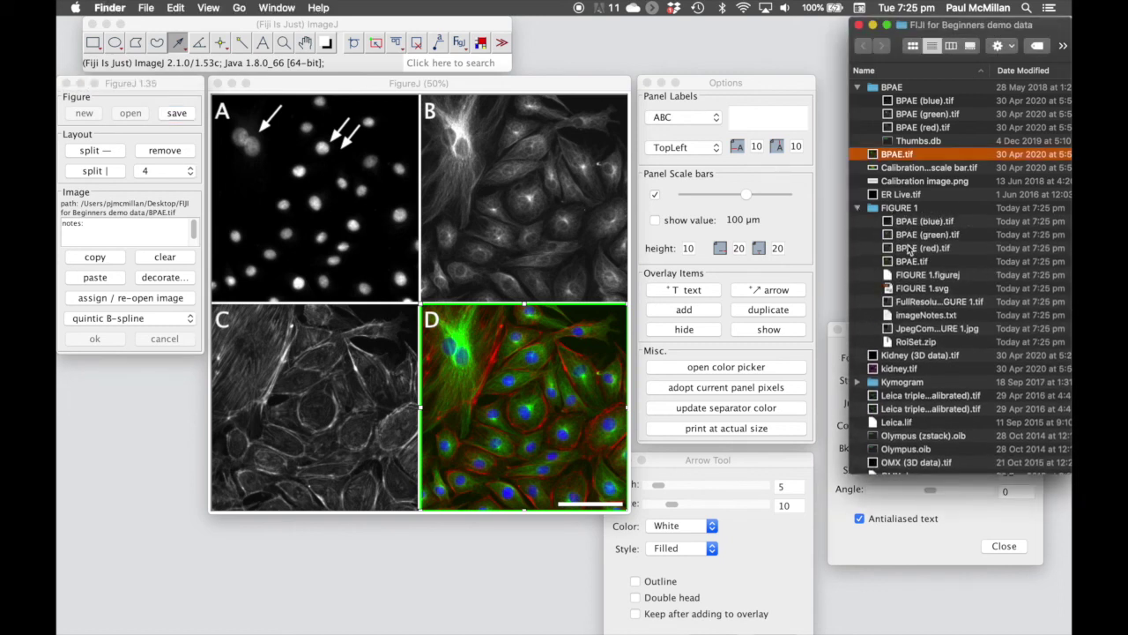
- Select FIGURE 1.figurej in the FIGURE 1 folder in Finder
{"action": "left_click", "coordinate": [901, 277]}
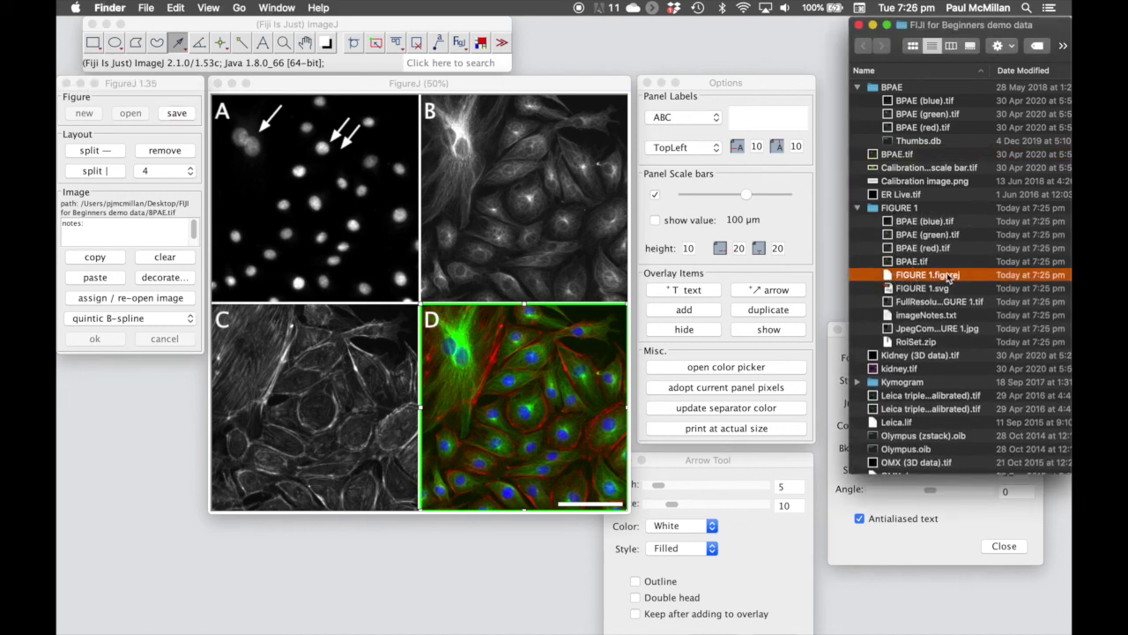